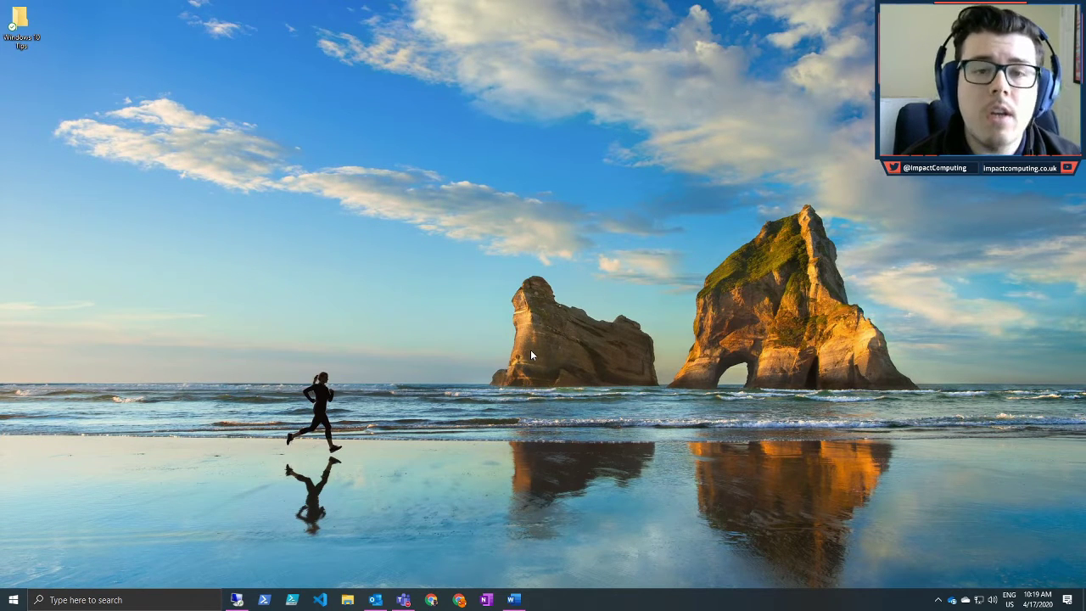
Print the open Word document with Microsoft Print to PDF, saving the output as Test in the Windows 10 Tips folder
{"action": "left_click", "coordinate": [513, 600]}
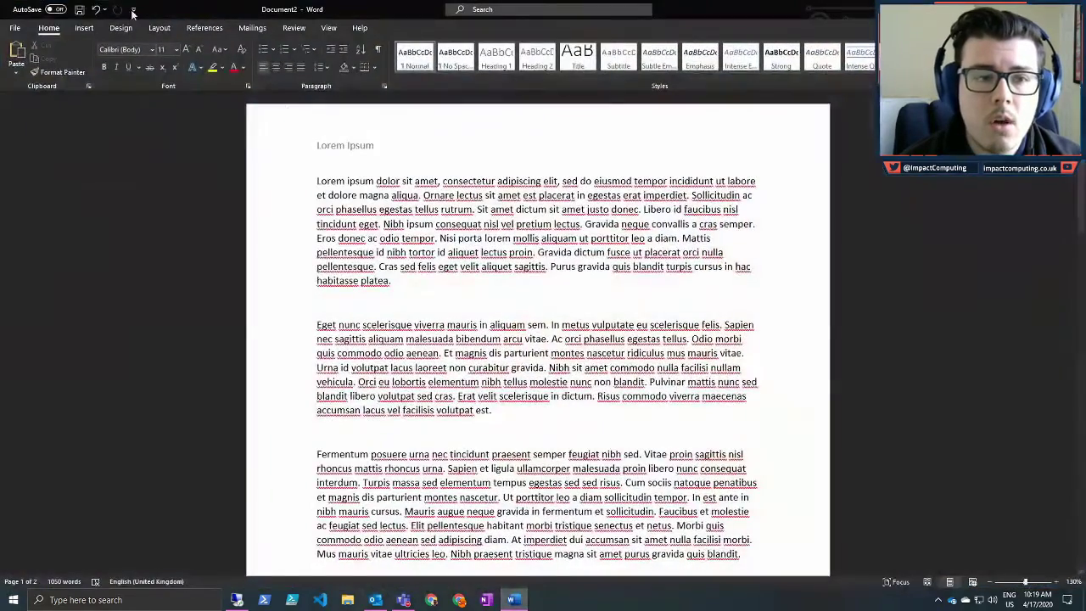
{"action": "left_click", "coordinate": [20, 31]}
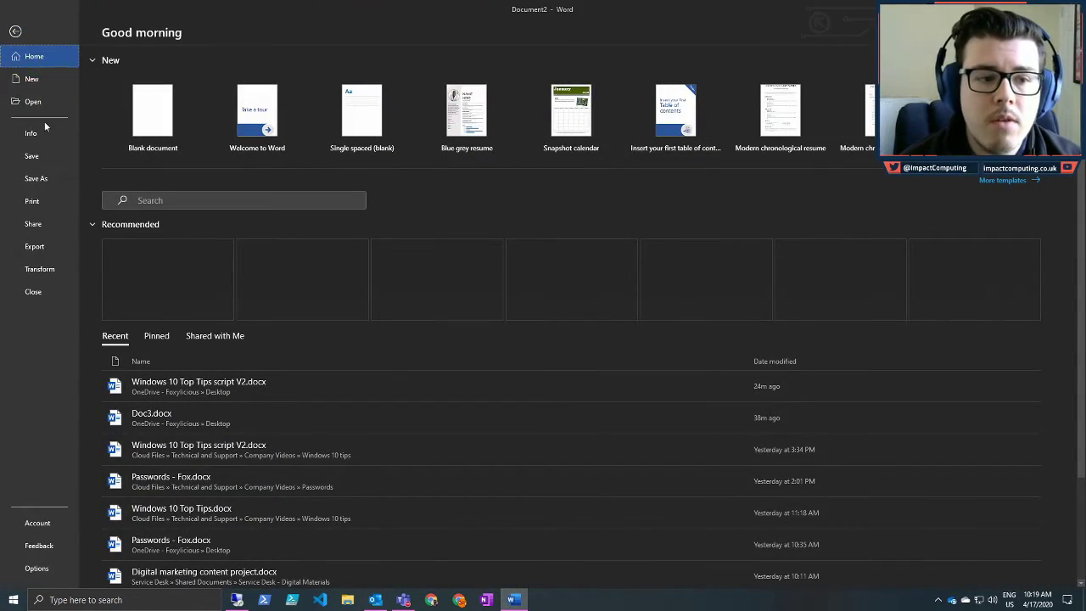
{"action": "left_click", "coordinate": [48, 200]}
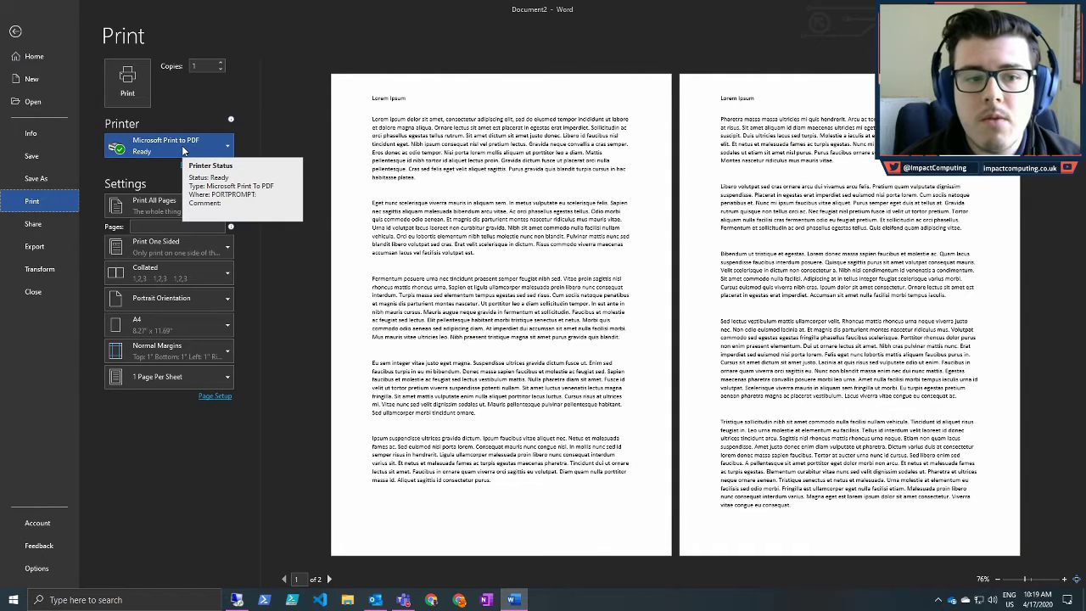
{"action": "left_click", "coordinate": [183, 150]}
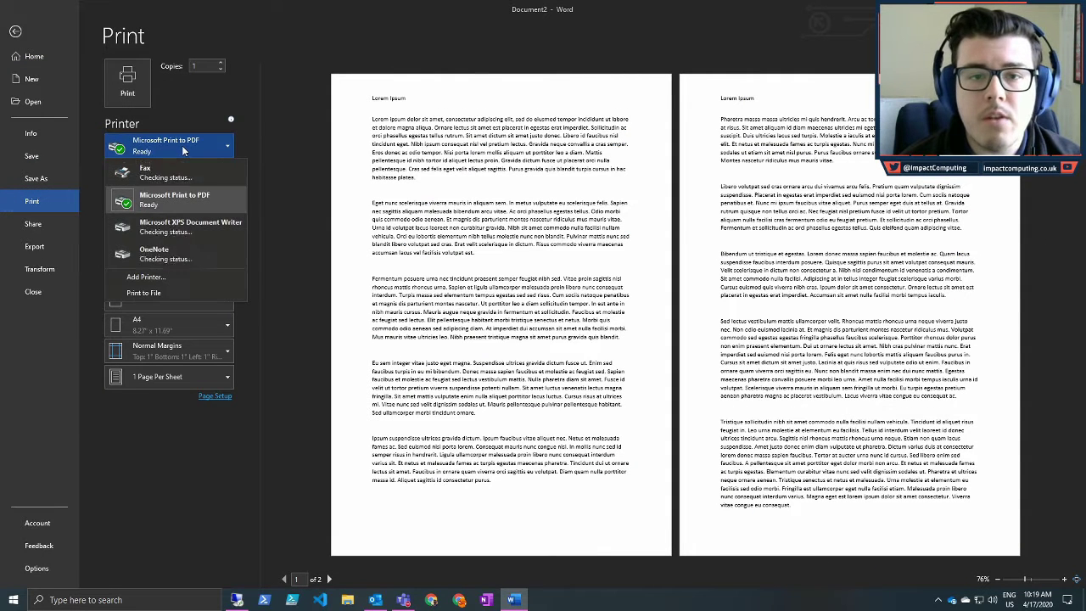
{"action": "left_click", "coordinate": [188, 199]}
{"action": "left_click", "coordinate": [145, 93]}
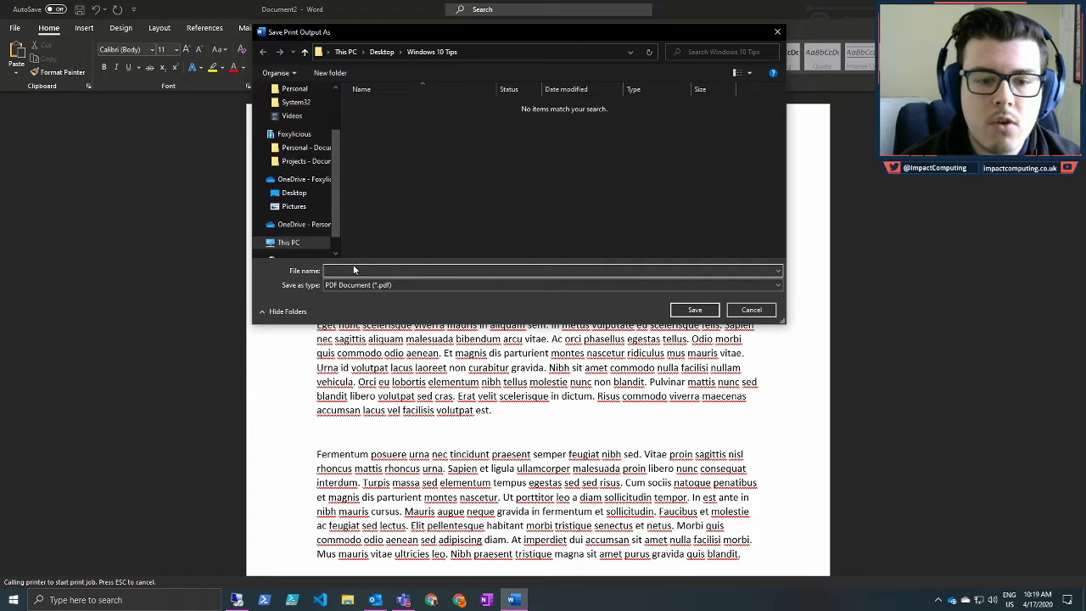
{"action": "type", "text": "Test"}
{"action": "key", "text": "Return"}
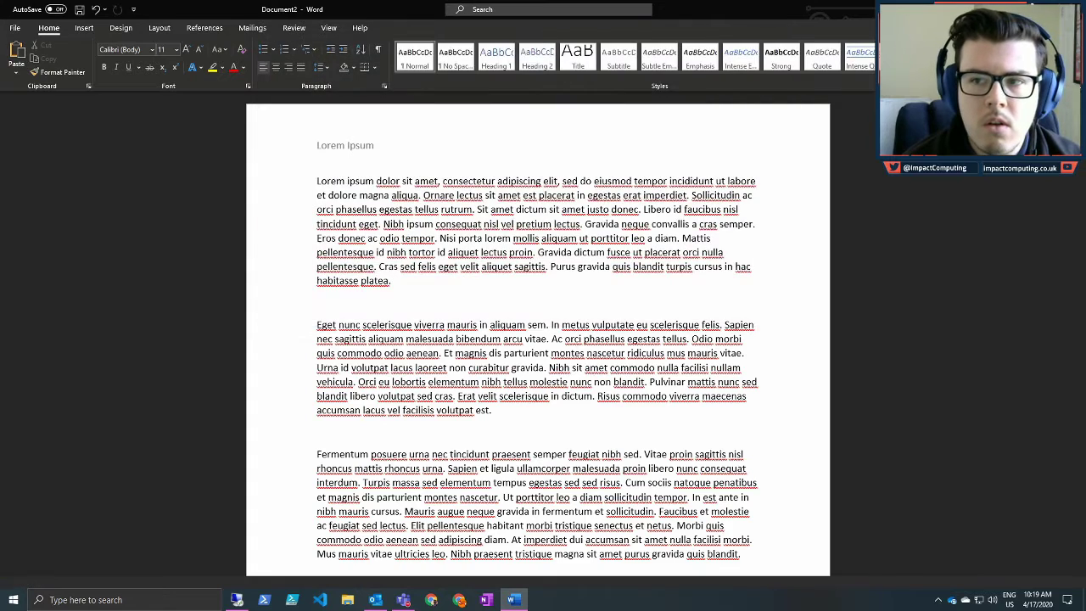
Show the desktop to look at the Windows 10 Tips folder
{"action": "key", "text": "super+d"}
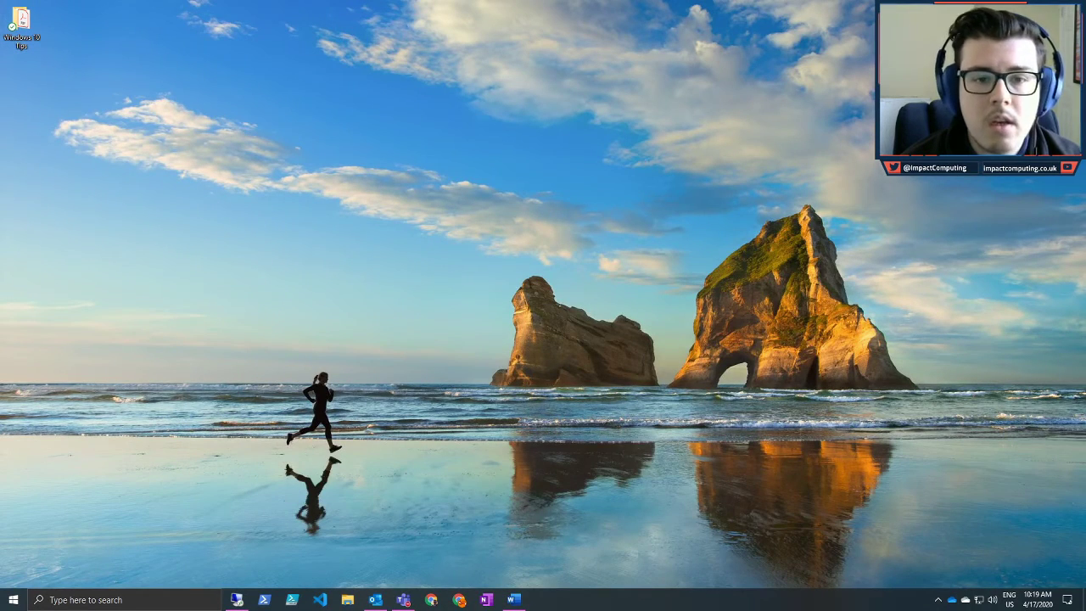
{"action": "scroll", "coordinate": [555, 345], "scroll_direction": "down", "scroll_amount": 6}
{"action": "scroll", "coordinate": [560, 339], "scroll_direction": "up", "scroll_amount": 6}
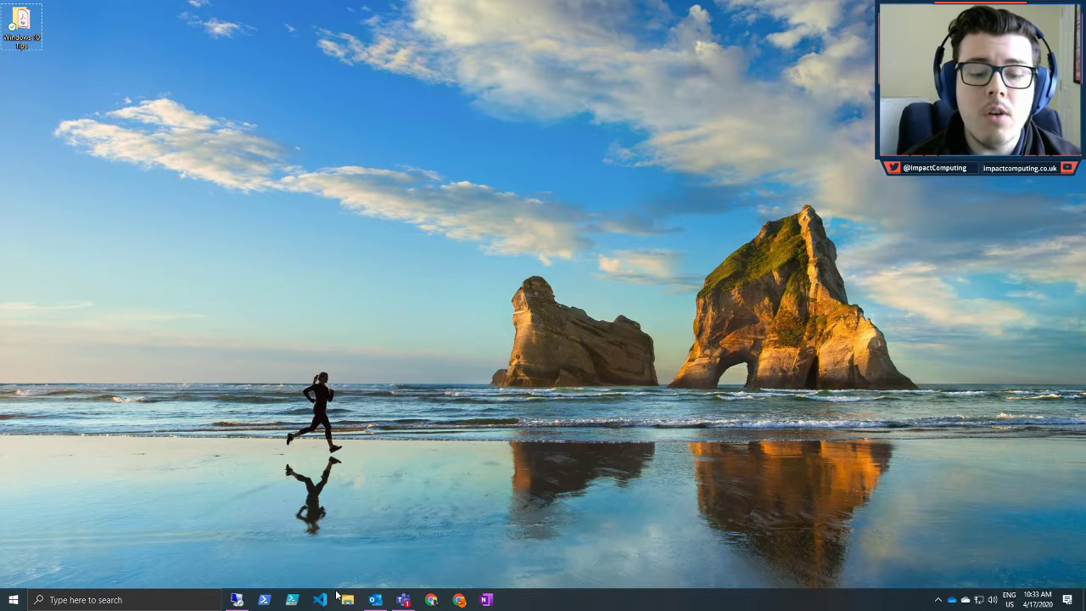
Switch to the Outlook draft with the subject Emojis and insert a thumbs up emoji at the end of the message text
{"action": "key", "text": "alt+Tab"}
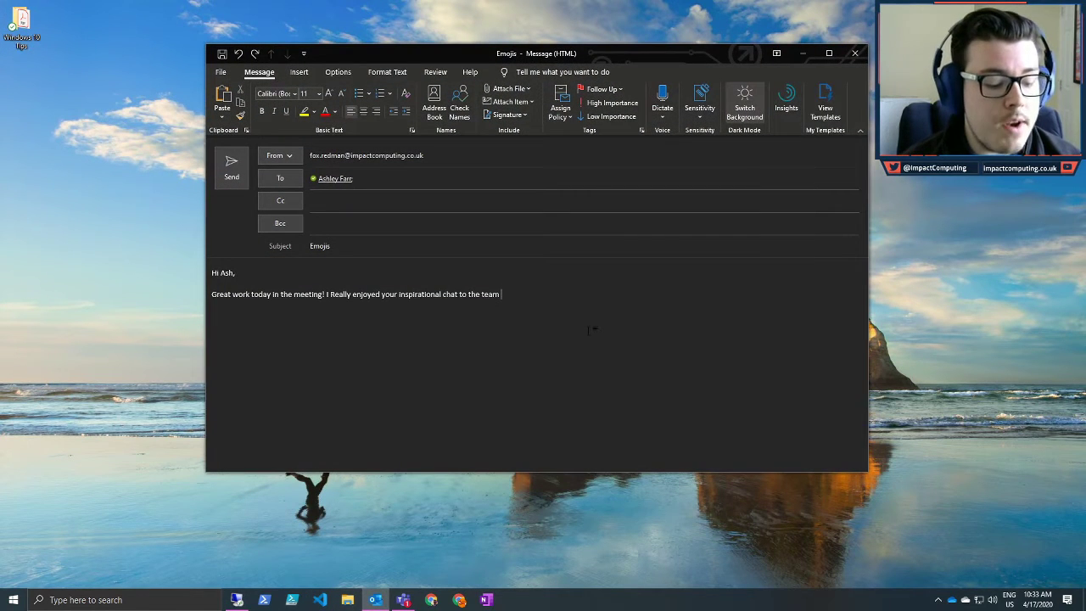
{"action": "key", "text": "super+period"}
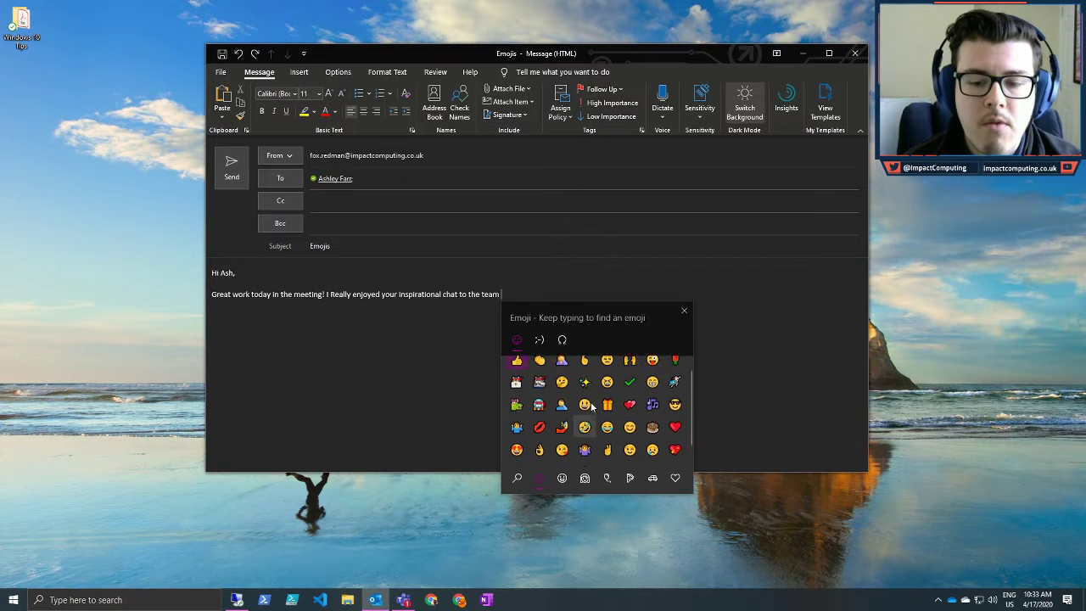
{"action": "left_click", "coordinate": [518, 369]}
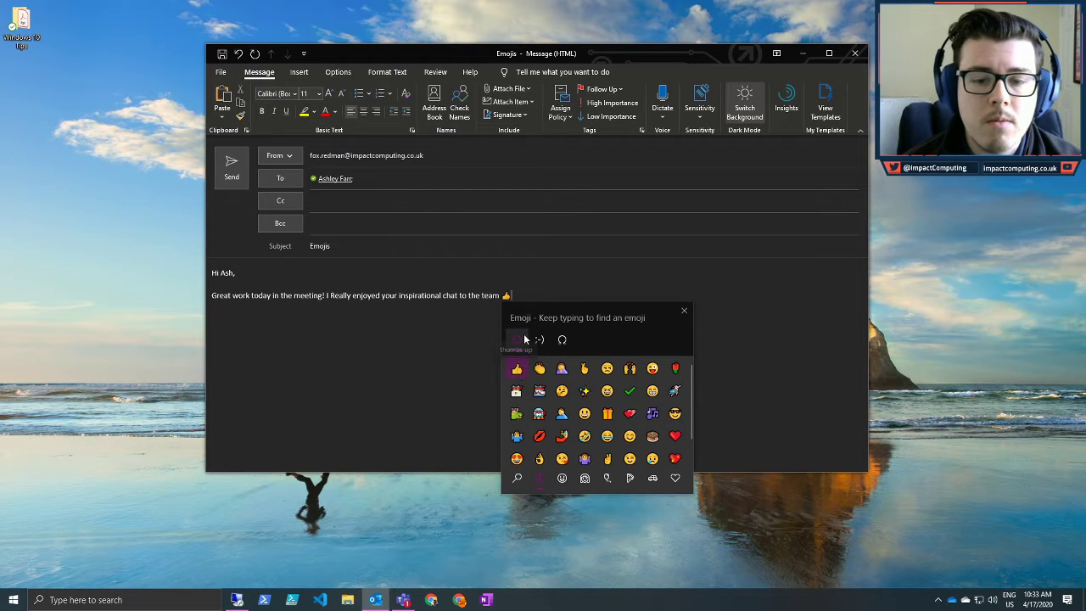
{"action": "left_click", "coordinate": [539, 286]}
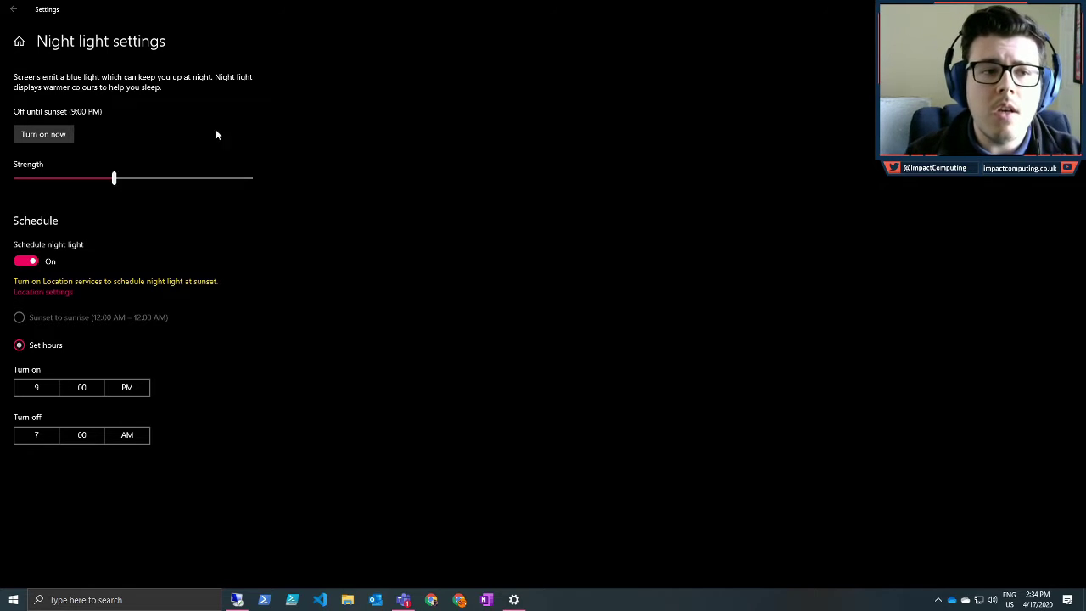
Return from the night light options to the Display settings and choose 100% (Recommended) as the size of text, apps and other items
{"action": "left_click", "coordinate": [13, 9]}
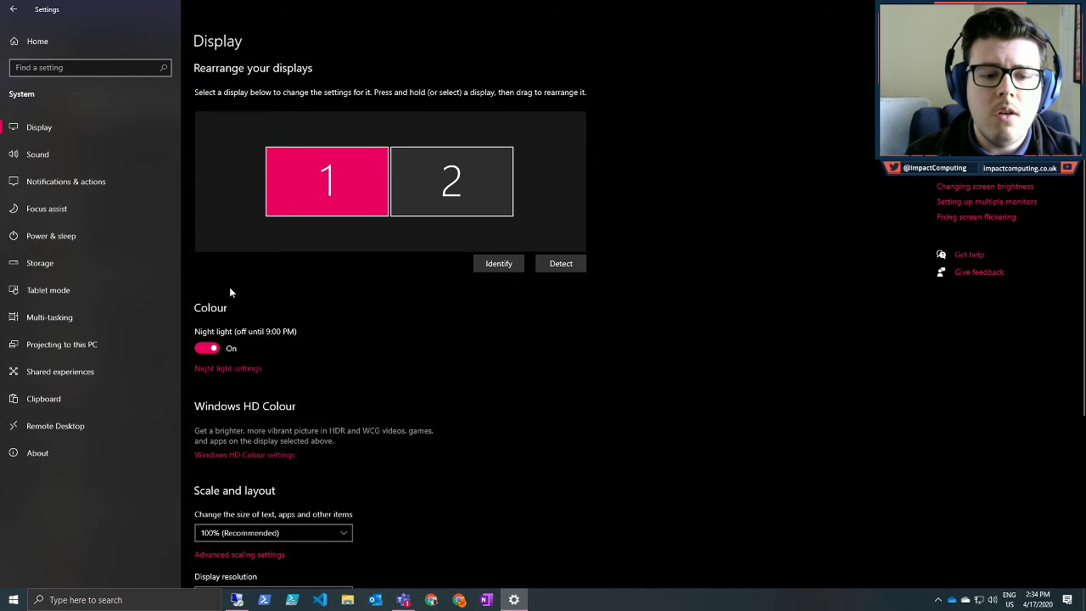
{"action": "scroll", "coordinate": [255, 280], "scroll_direction": "down", "scroll_amount": 3}
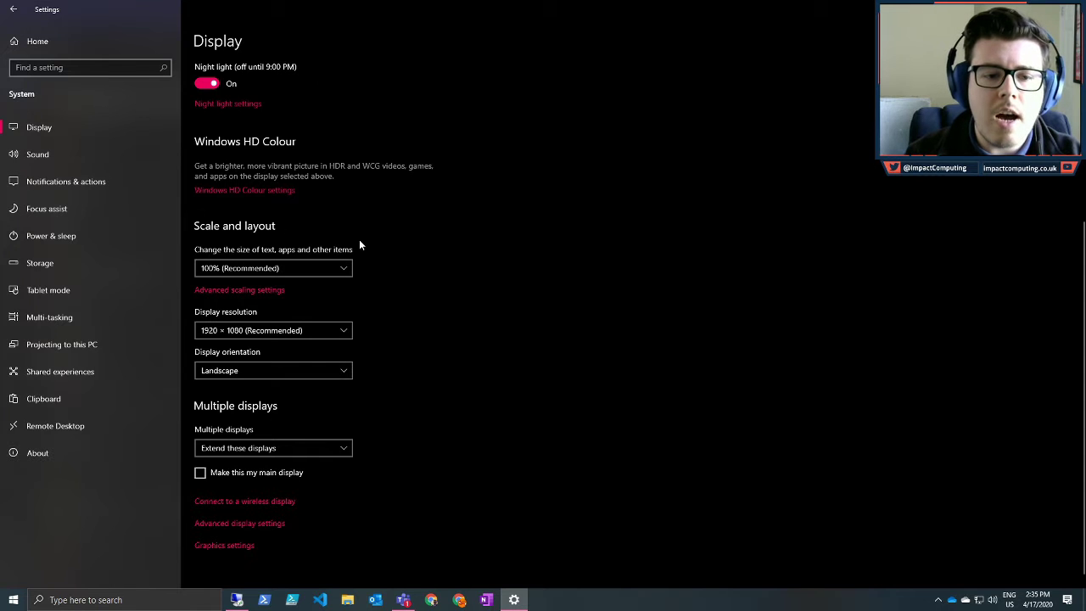
{"action": "left_click", "coordinate": [294, 267]}
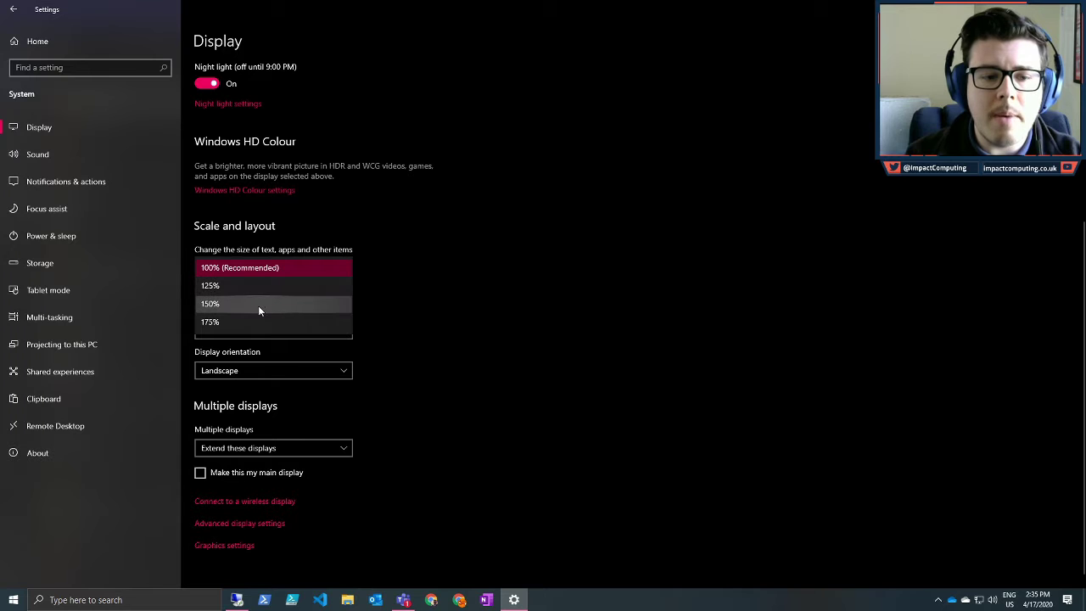
{"action": "left_click", "coordinate": [258, 270]}
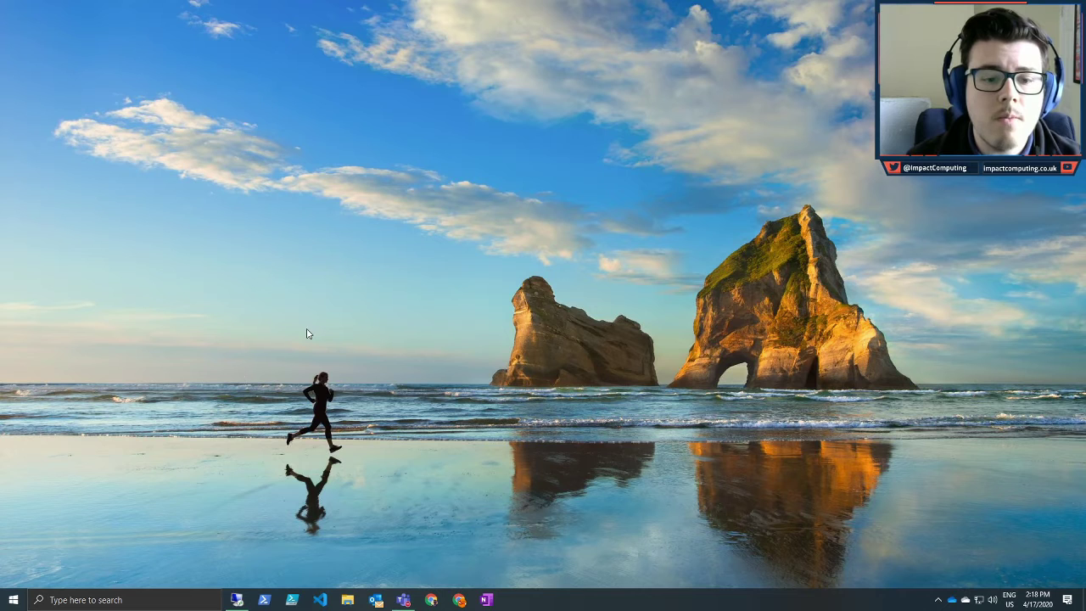
Go to the Colours page of the Personalisation settings in Windows and choose Dark as the colour mode
{"action": "left_click", "coordinate": [3, 601]}
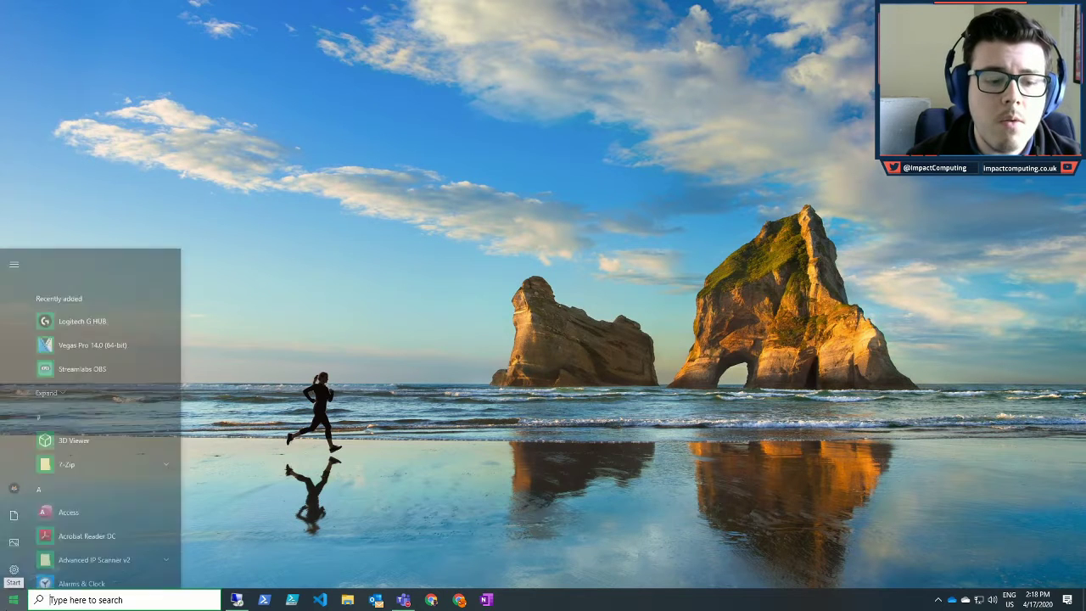
{"action": "left_click", "coordinate": [15, 547]}
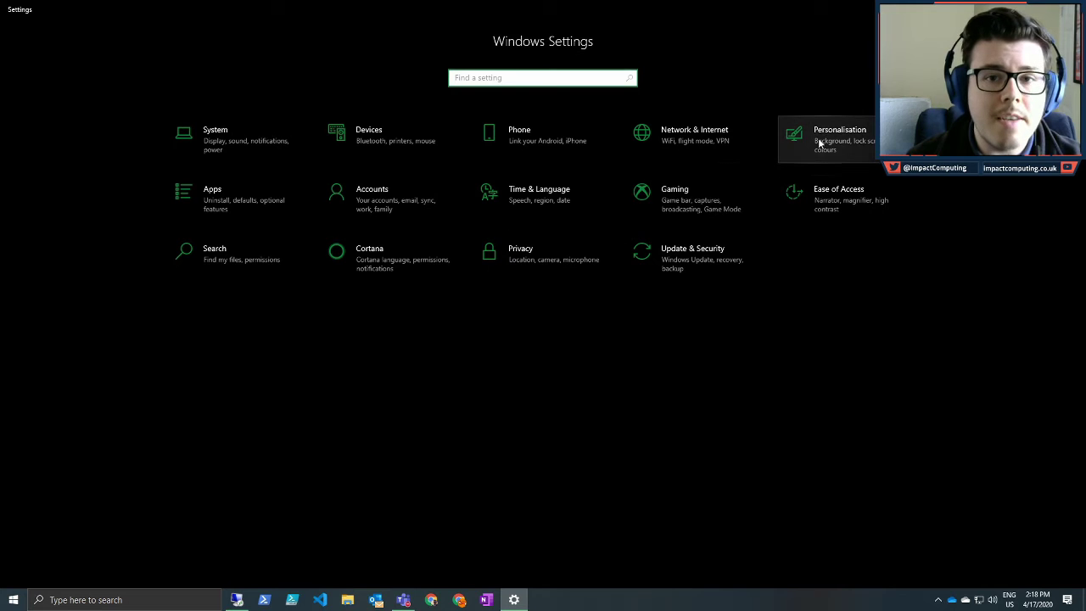
{"action": "left_click", "coordinate": [819, 143]}
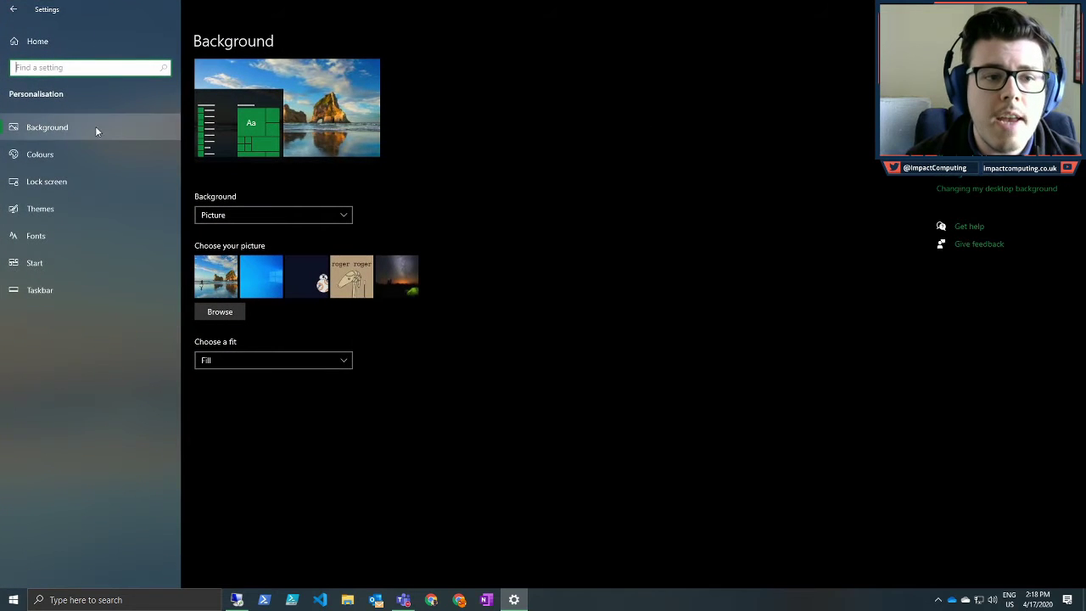
{"action": "left_click", "coordinate": [55, 153]}
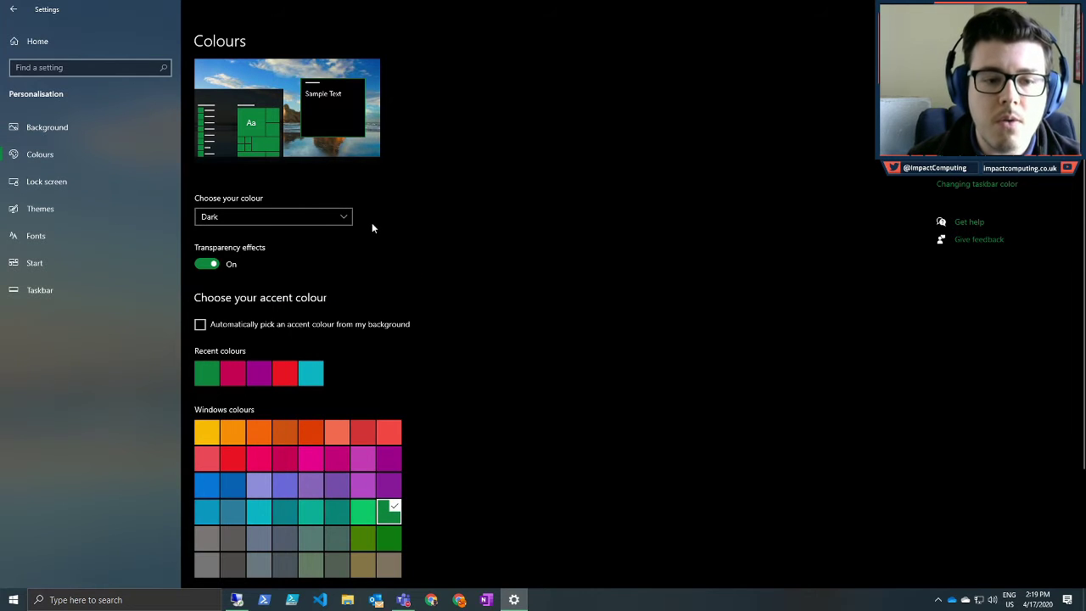
{"action": "left_click", "coordinate": [315, 217]}
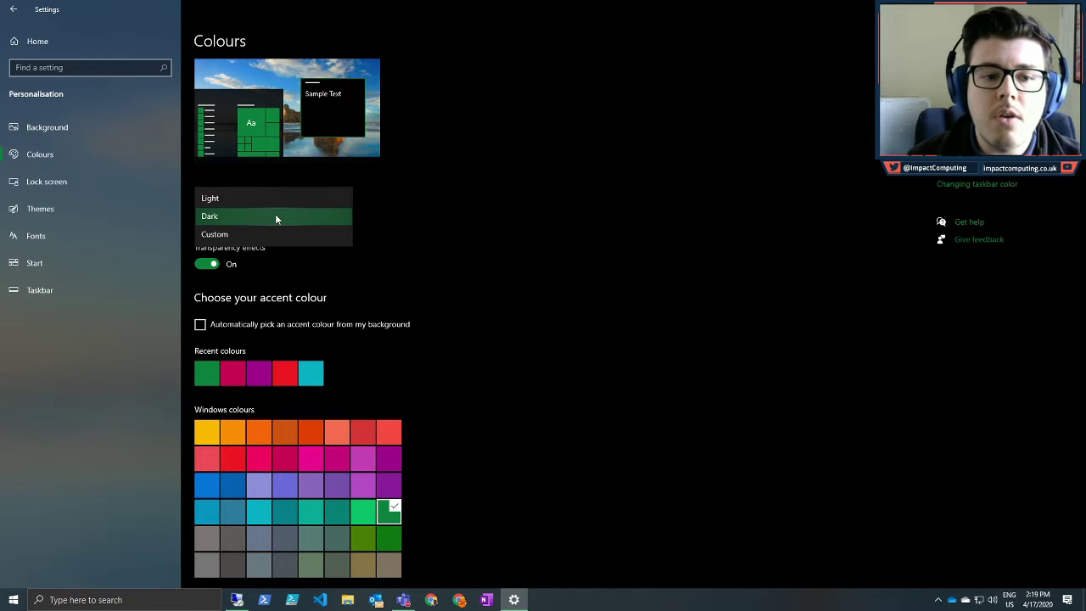
{"action": "left_click", "coordinate": [275, 218]}
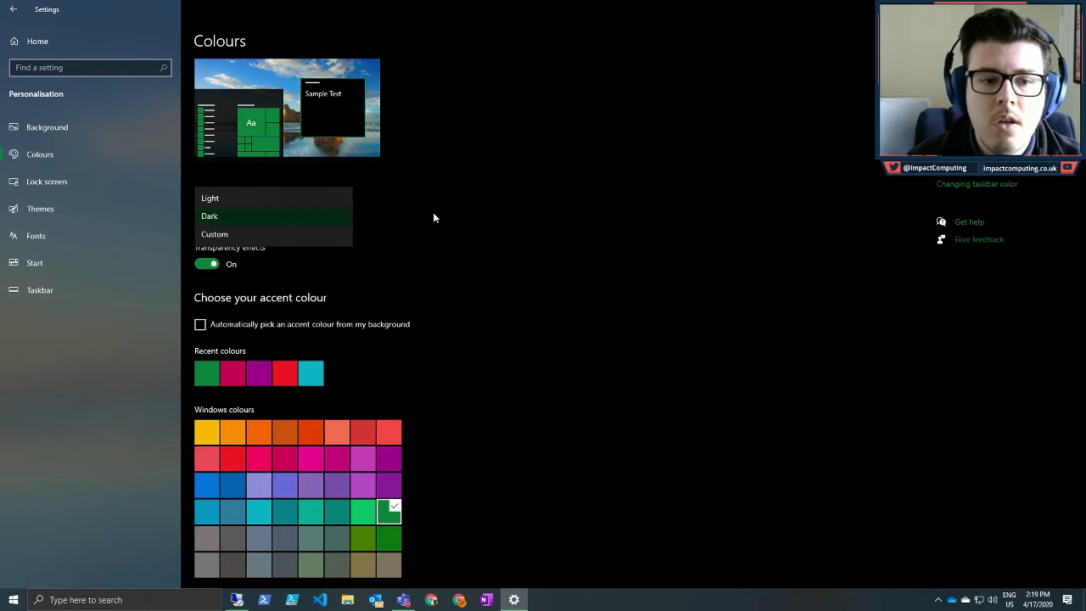
Set the accent colour to the pinkish-red third swatch in the second row and apply it to Start, taskbar and action centre
{"action": "scroll", "coordinate": [387, 290], "scroll_direction": "down", "scroll_amount": 2}
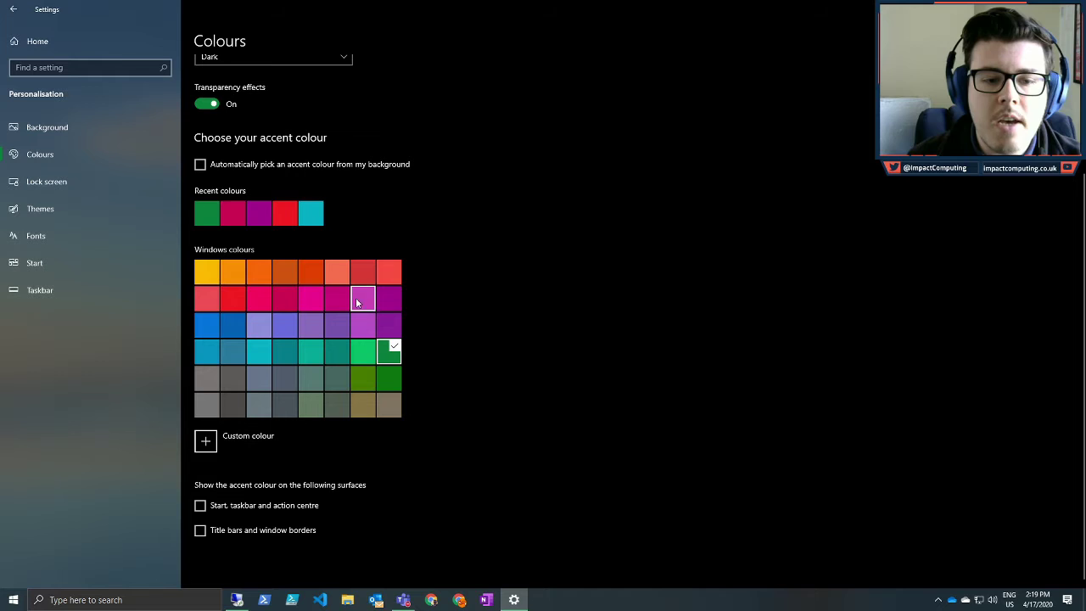
{"action": "left_click", "coordinate": [260, 298]}
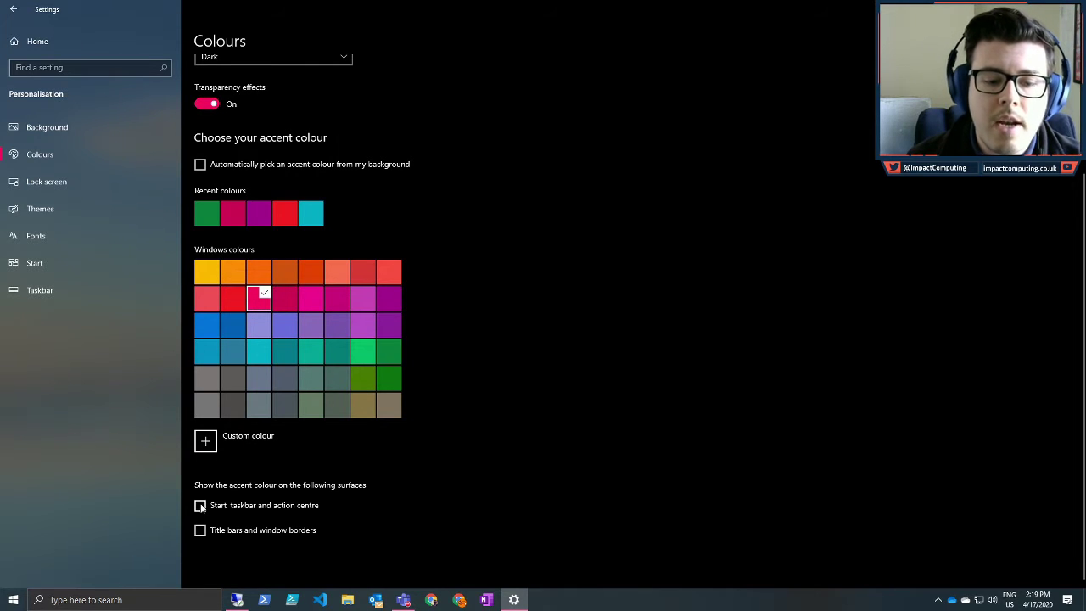
{"action": "left_click", "coordinate": [201, 506]}
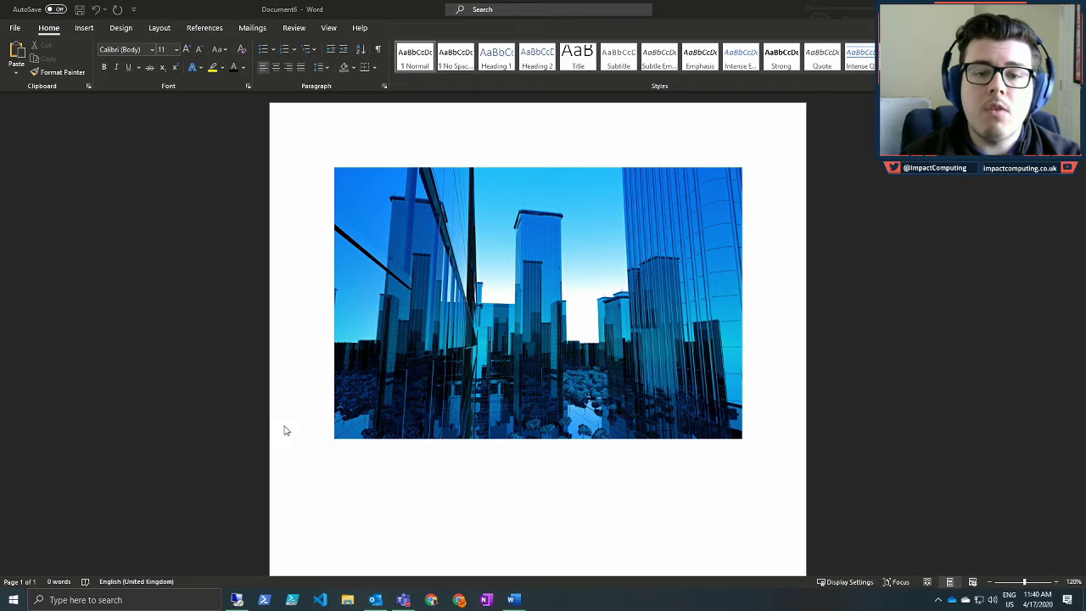
Capture a rectangular screen snip around the skyscraper picture in the Word document
{"action": "left_click", "coordinate": [824, 300]}
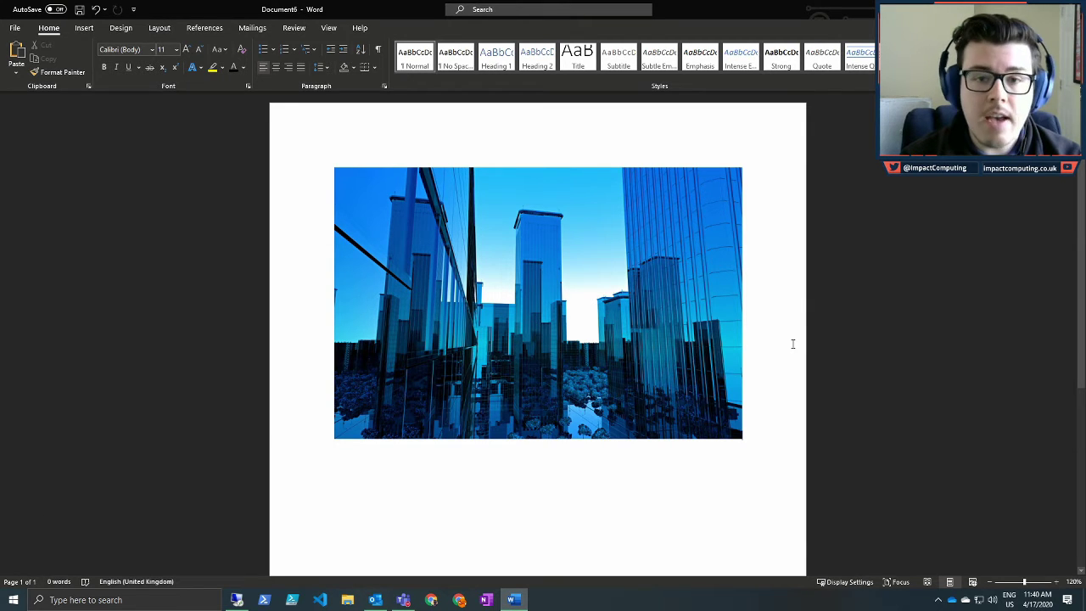
{"action": "key", "text": "super+shift+s"}
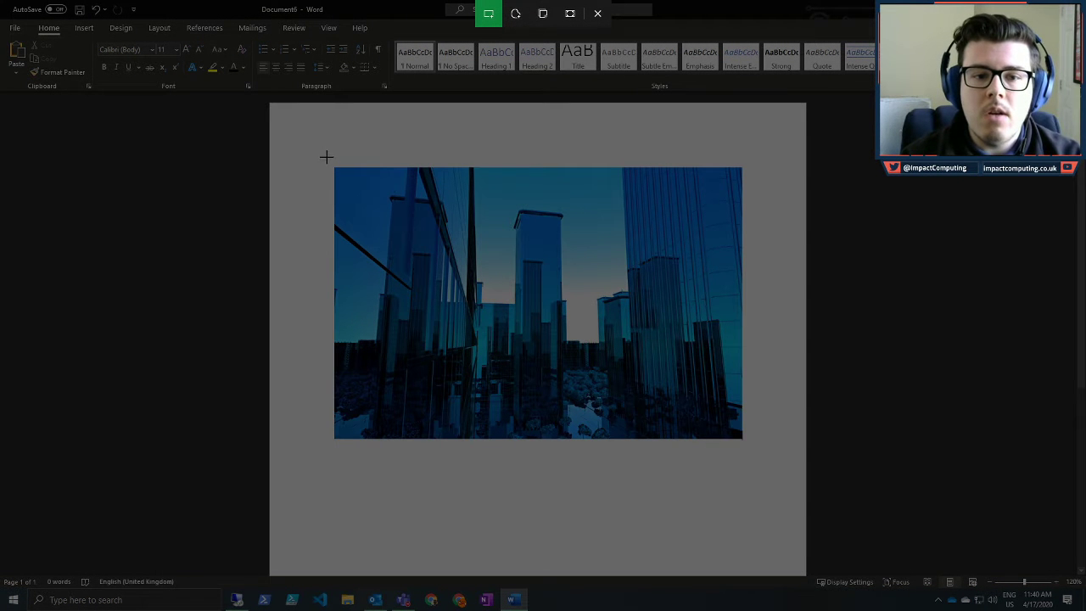
{"action": "mouse_move", "coordinate": [325, 151]}
{"action": "left_mouse_down"}
{"action": "mouse_move", "coordinate": [625, 378]}
{"action": "mouse_move", "coordinate": [760, 464]}
{"action": "mouse_move", "coordinate": [769, 459]}
{"action": "left_mouse_up"}
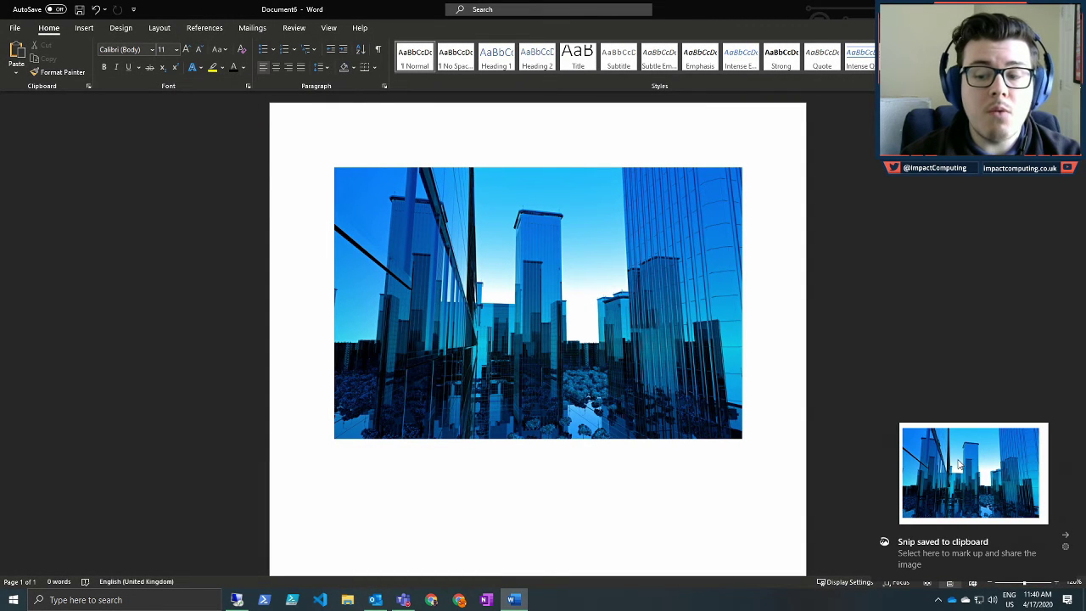
Open the captured snip in Snip & Sketch and draw a yellow highlighter loop around the central tower
{"action": "left_click", "coordinate": [971, 460]}
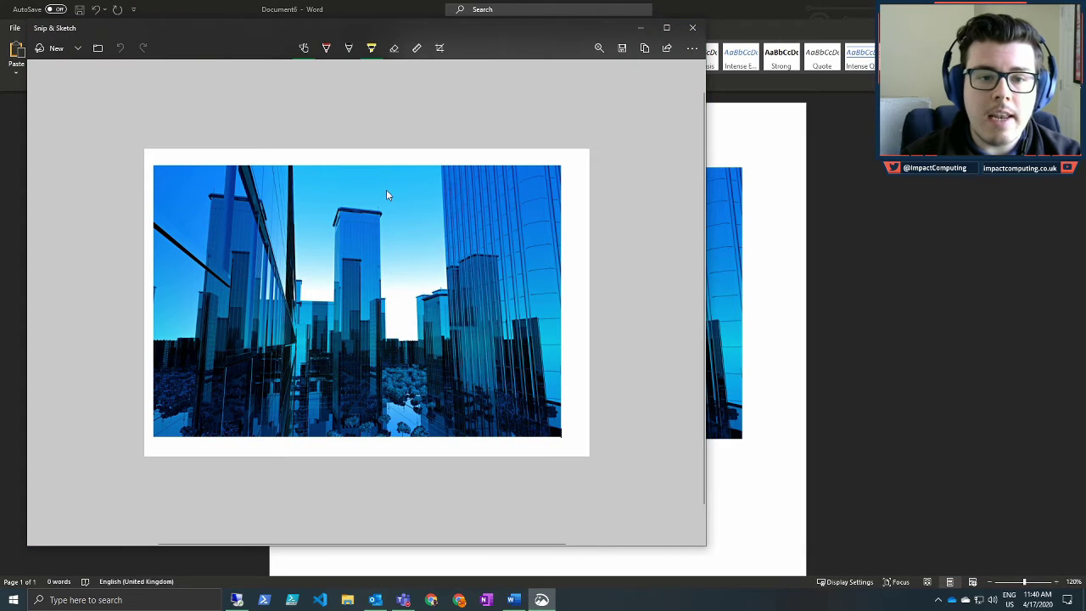
{"action": "left_click", "coordinate": [372, 47]}
{"action": "left_click", "coordinate": [240, 267]}
{"action": "mouse_move", "coordinate": [367, 184]}
{"action": "left_mouse_down"}
{"action": "mouse_move", "coordinate": [266, 230]}
{"action": "mouse_move", "coordinate": [449, 333]}
{"action": "mouse_move", "coordinate": [378, 190]}
{"action": "mouse_move", "coordinate": [356, 183]}
{"action": "left_mouse_up"}
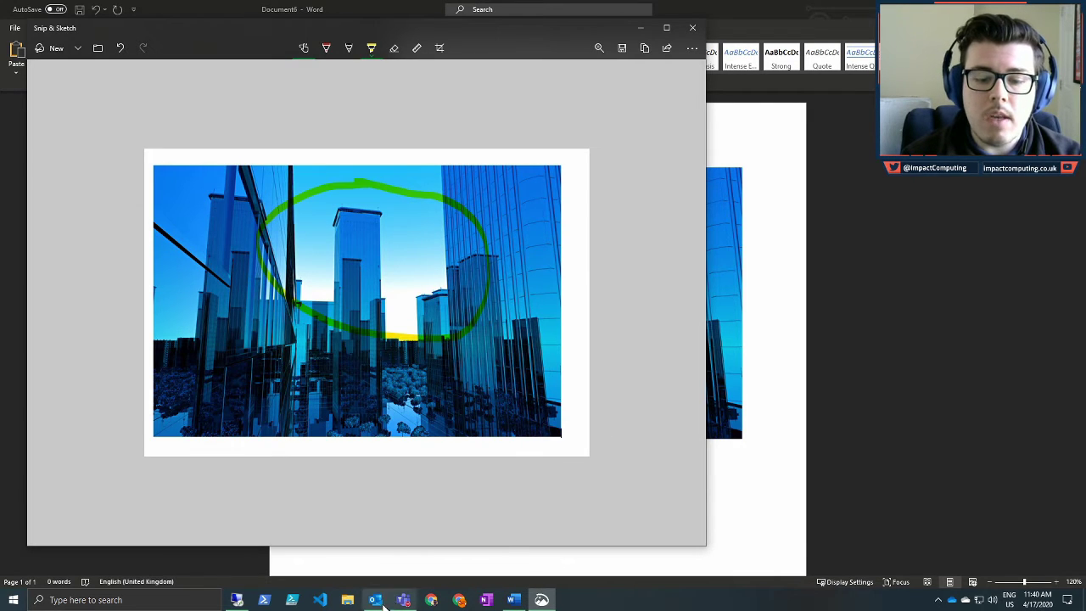
Switch to the Outlook draft with the subject Screenshots! and paste the snip below the message text
{"action": "left_click", "coordinate": [382, 602]}
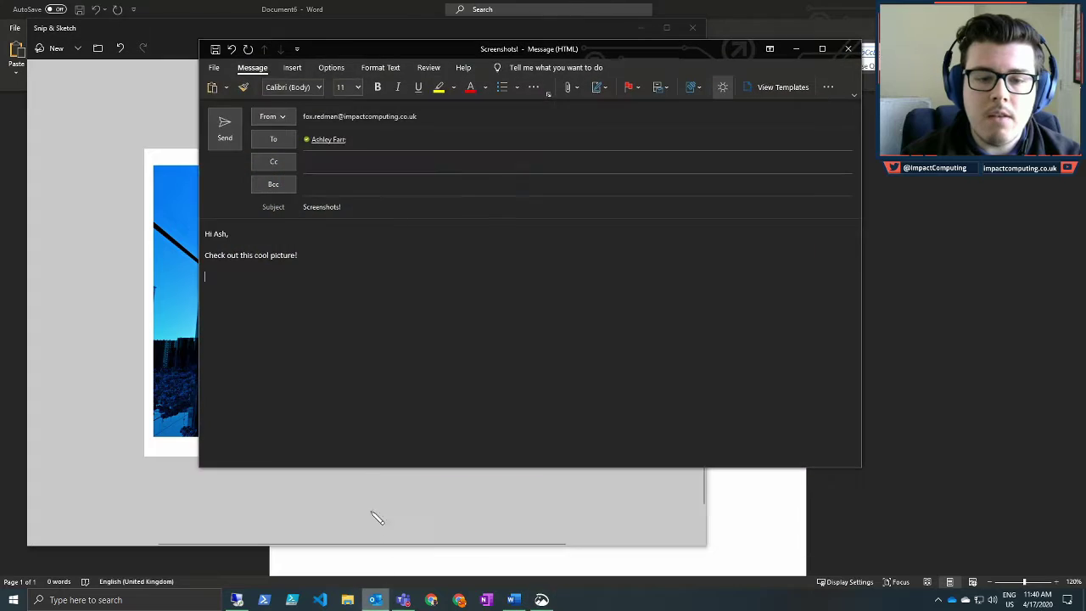
{"action": "key", "text": "ctrl+v"}
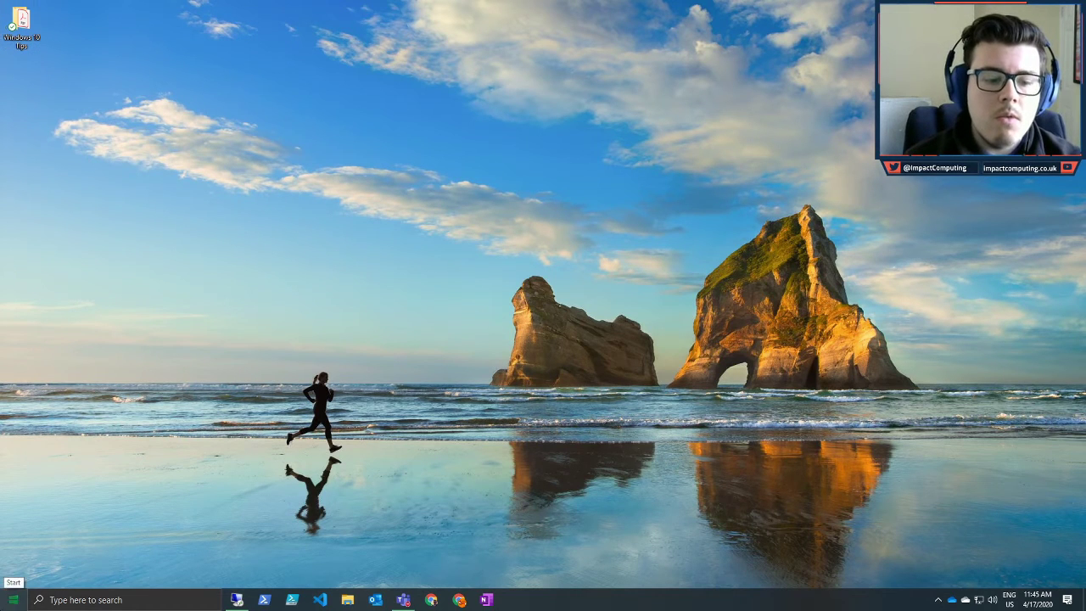
Open Windows Settings, search for "de" and go to the Default apps page
{"action": "left_click", "coordinate": [14, 596]}
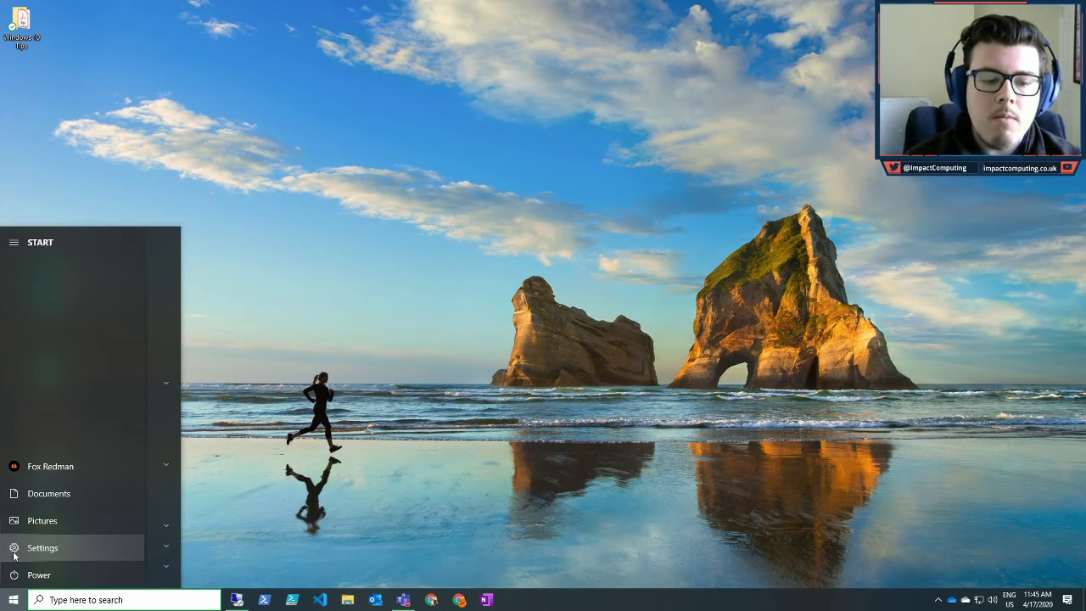
{"action": "left_click", "coordinate": [14, 547]}
{"action": "left_click", "coordinate": [492, 78]}
{"action": "type", "text": "de"}
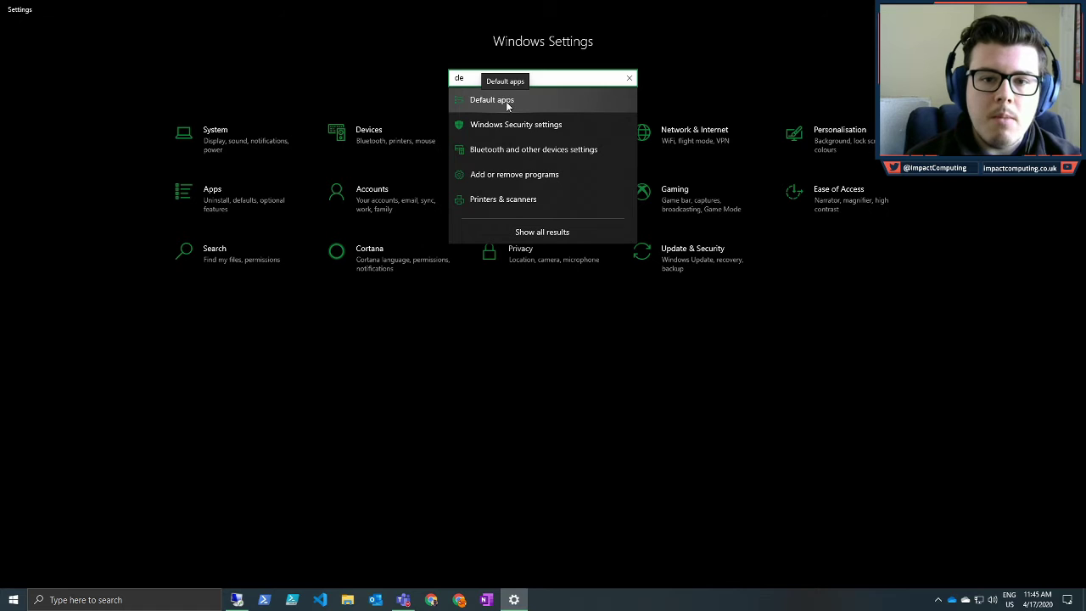
{"action": "left_click", "coordinate": [505, 101]}
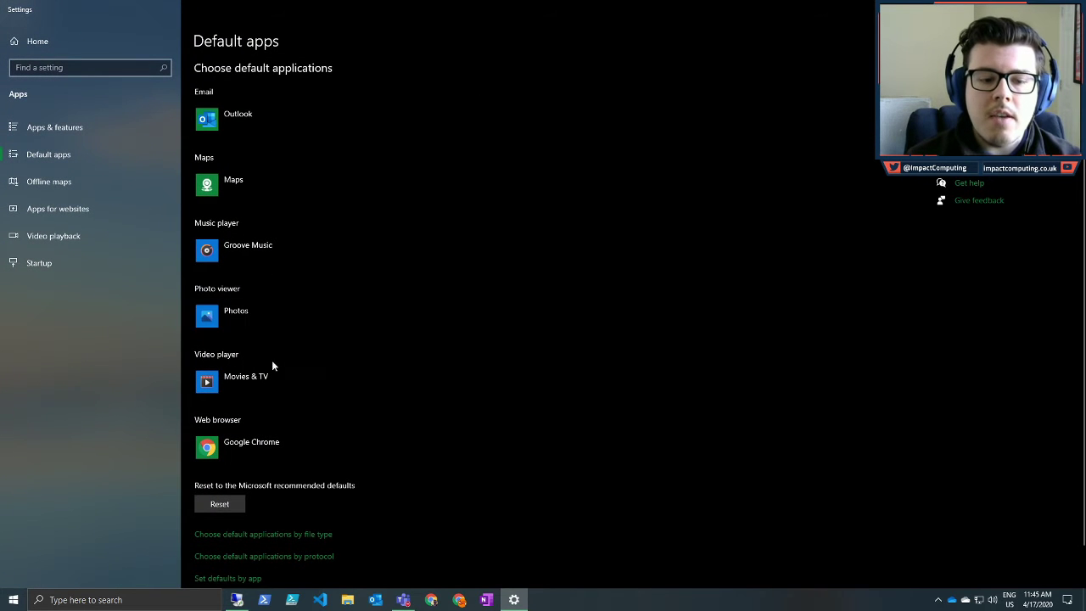
Set Microsoft Edge as the default web browser
{"action": "left_click", "coordinate": [253, 447]}
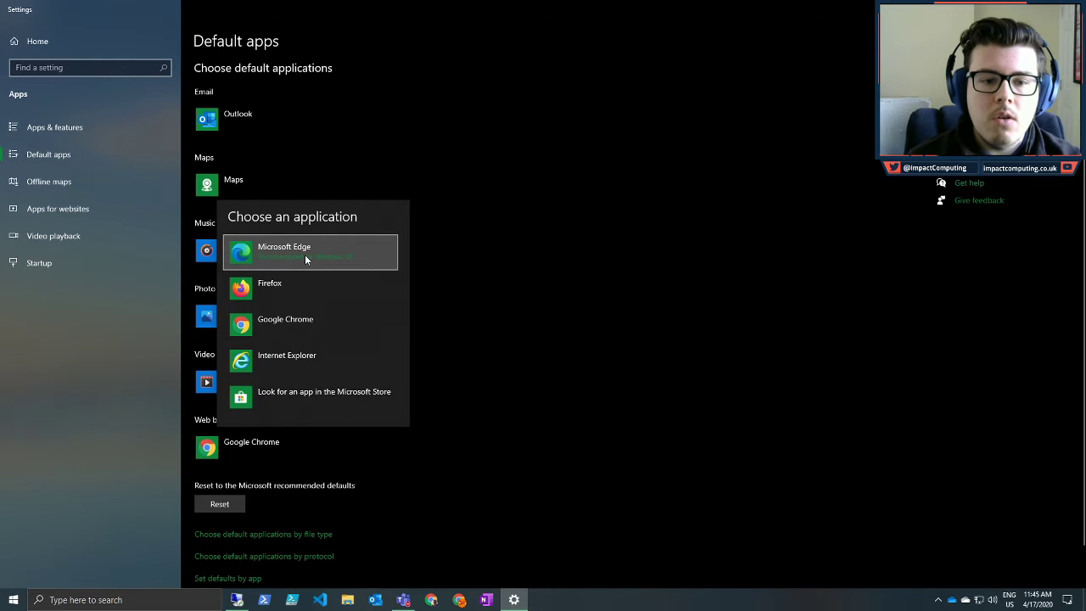
{"action": "left_click", "coordinate": [304, 254]}
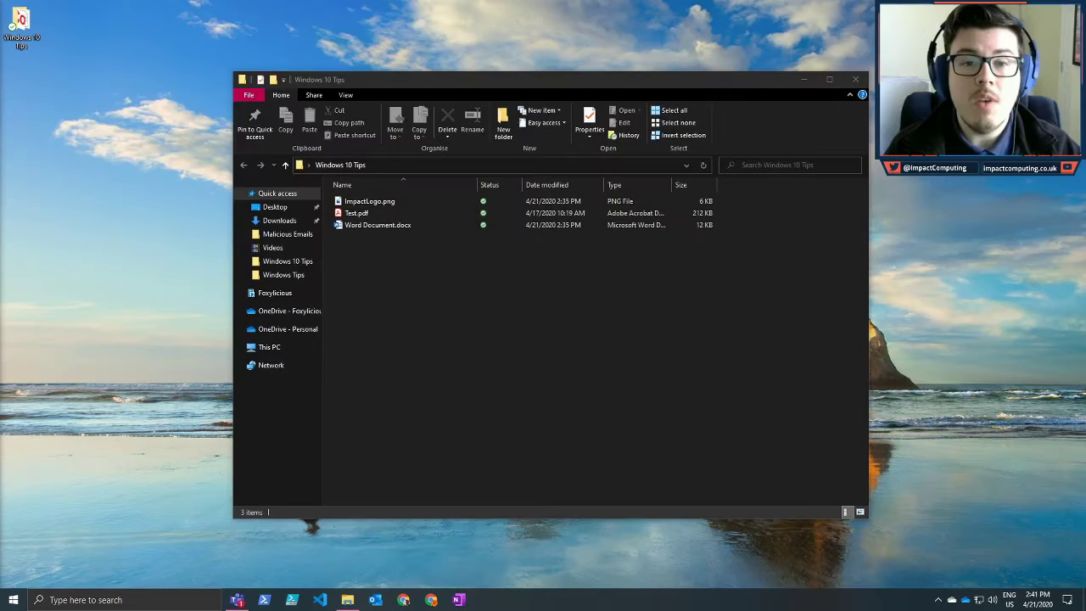
Switch to the Windows 10 Tips folder in File Explorer, turn on the preview pane and read through Test.pdf in it
{"action": "left_click", "coordinate": [497, 326]}
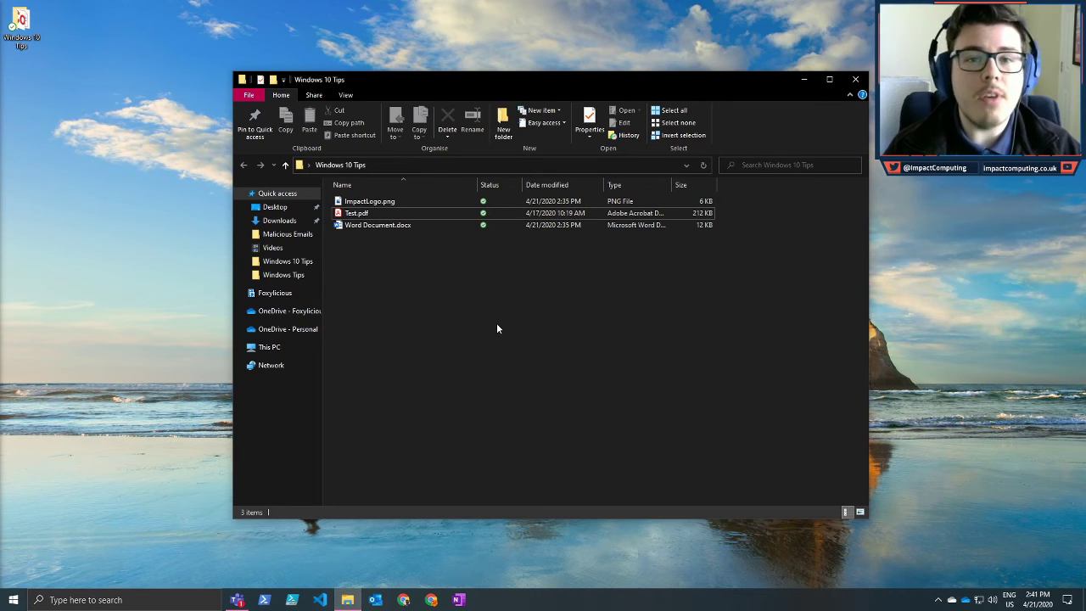
{"action": "left_click", "coordinate": [364, 216]}
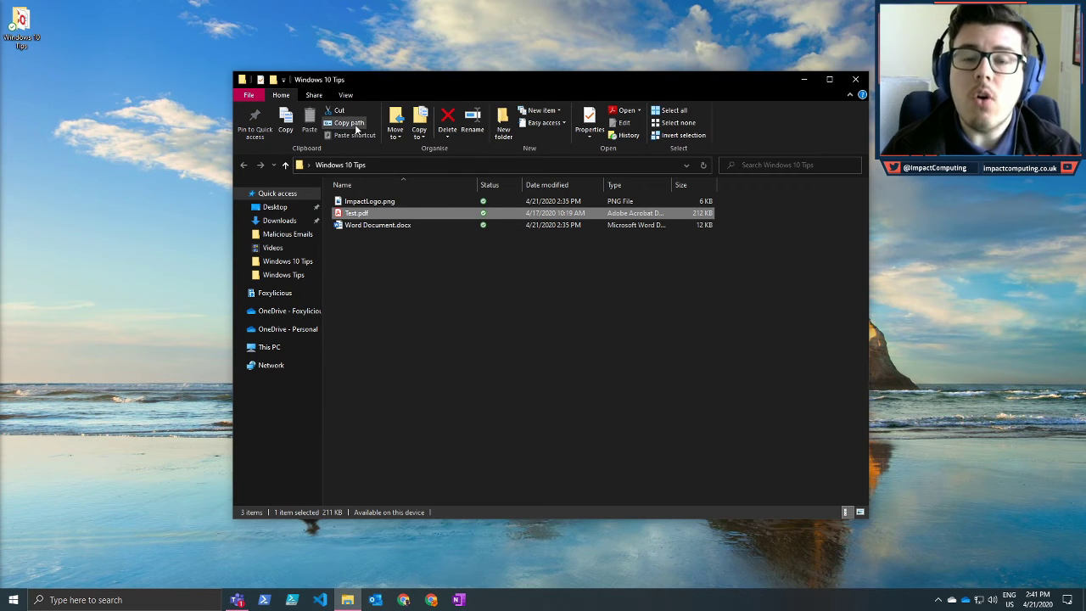
{"action": "left_click", "coordinate": [347, 95]}
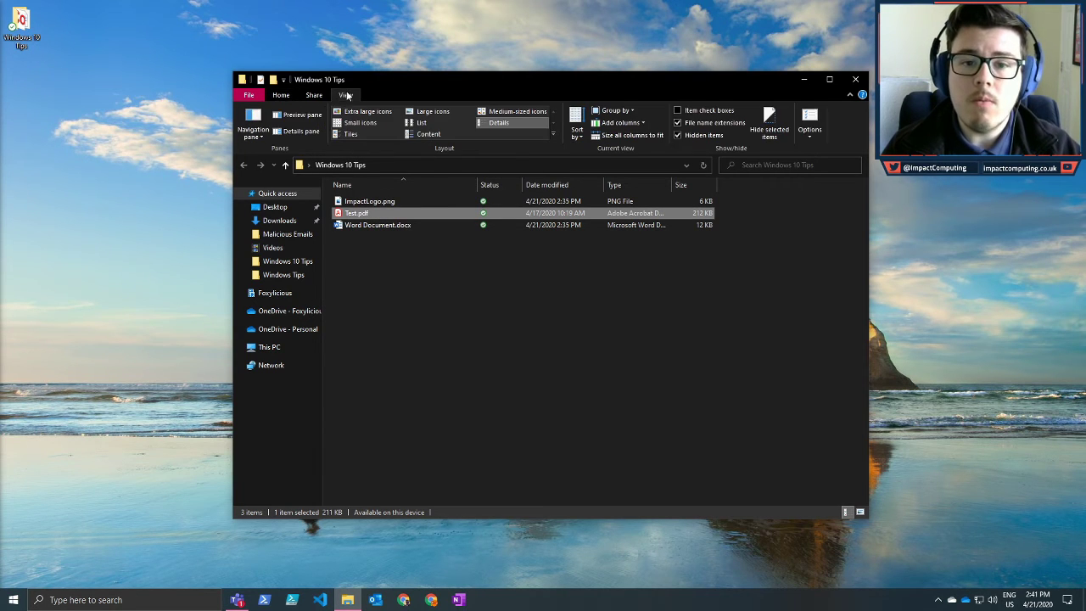
{"action": "left_click", "coordinate": [305, 116]}
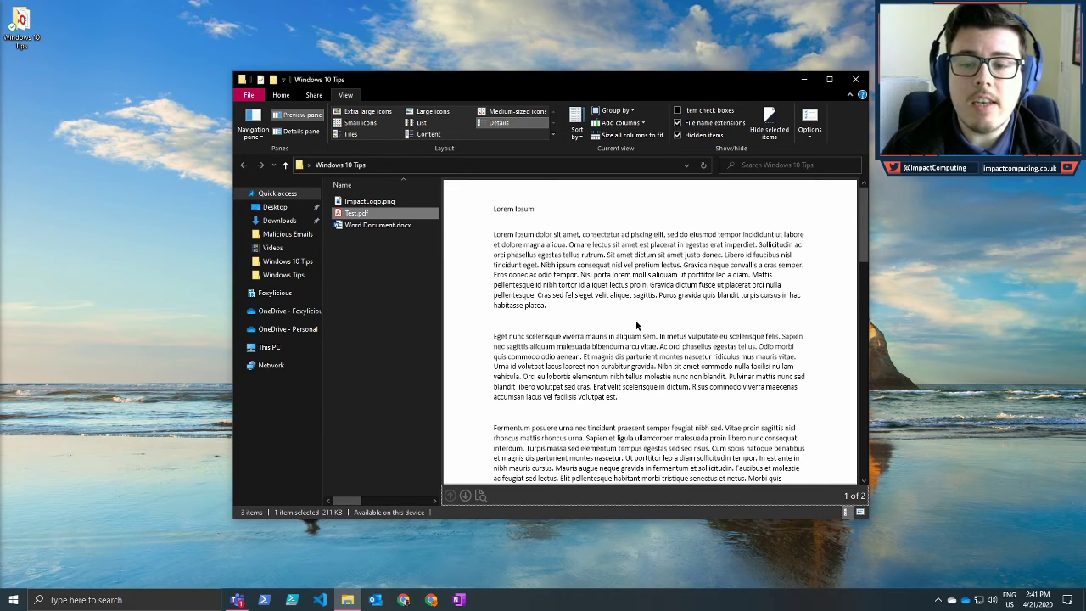
{"action": "scroll", "coordinate": [582, 282], "scroll_direction": "down", "scroll_amount": 3}
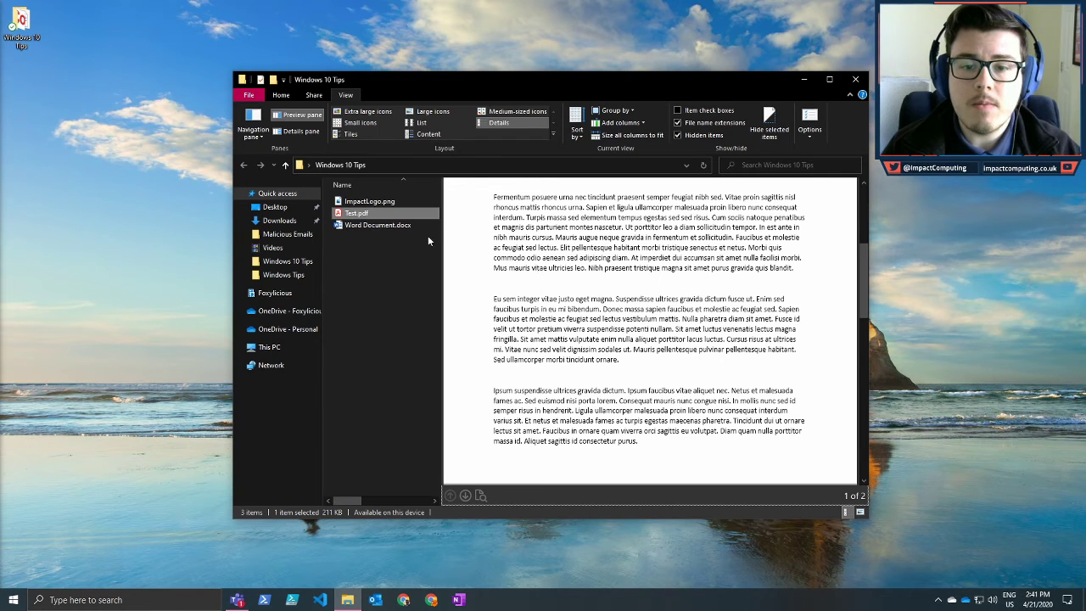
Preview Word Document.docx and ImpactLogo.png without opening them in their own programs
{"action": "left_click", "coordinate": [391, 227]}
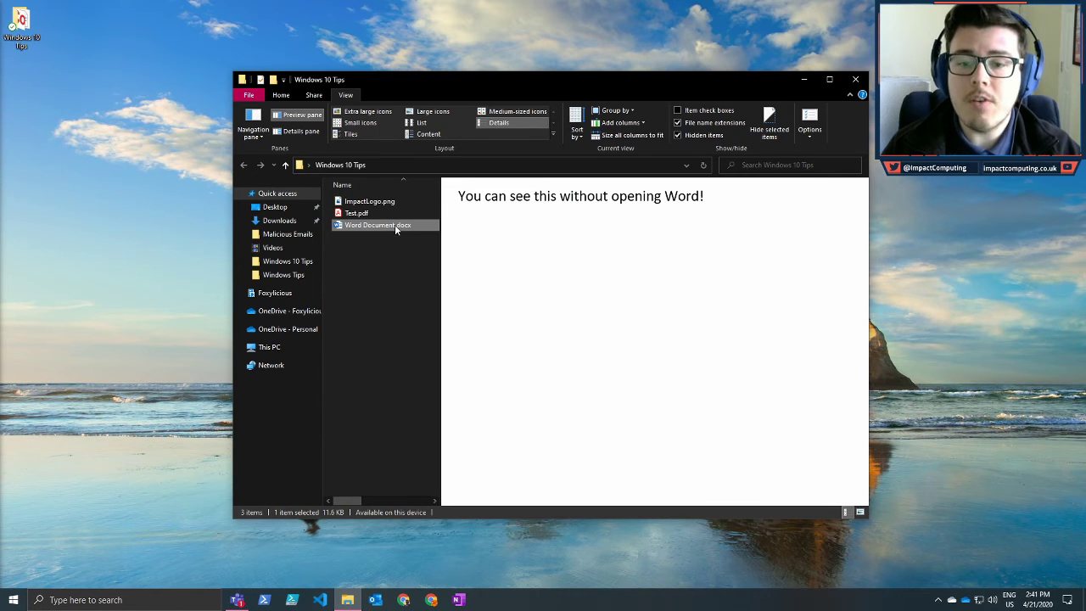
{"action": "left_click", "coordinate": [373, 203]}
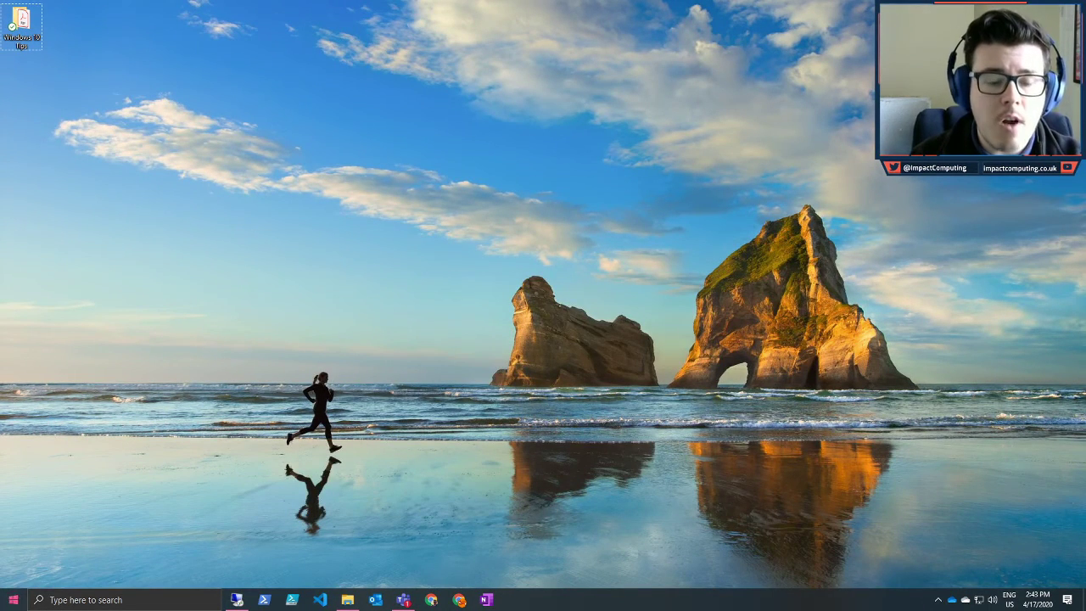
Pin the Access app to the Start menu as a tile and unpin it again
{"action": "left_click", "coordinate": [14, 599]}
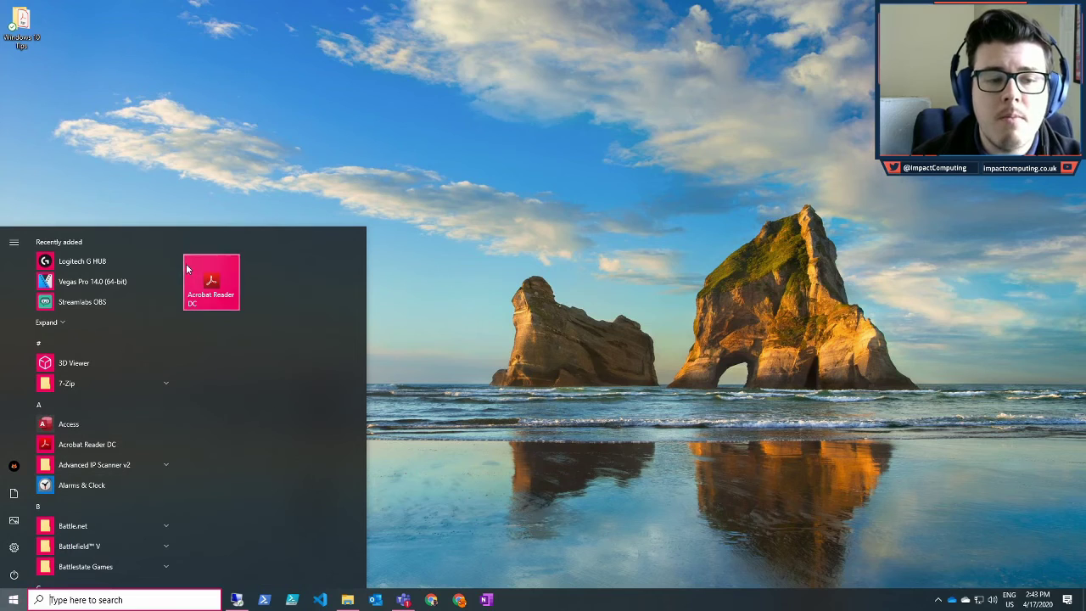
{"action": "right_click", "coordinate": [88, 428]}
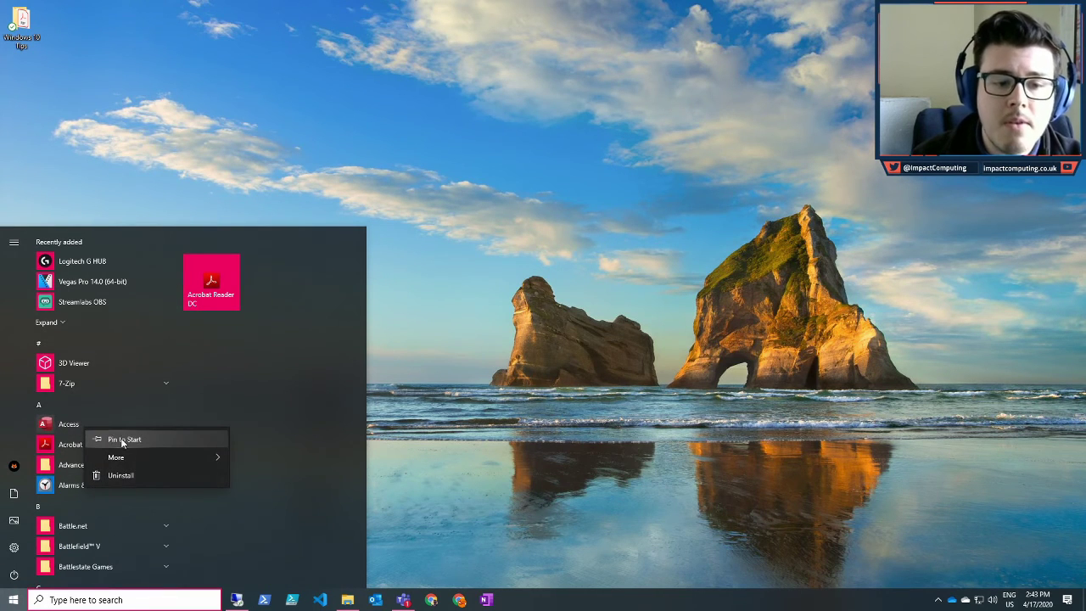
{"action": "left_click", "coordinate": [120, 439]}
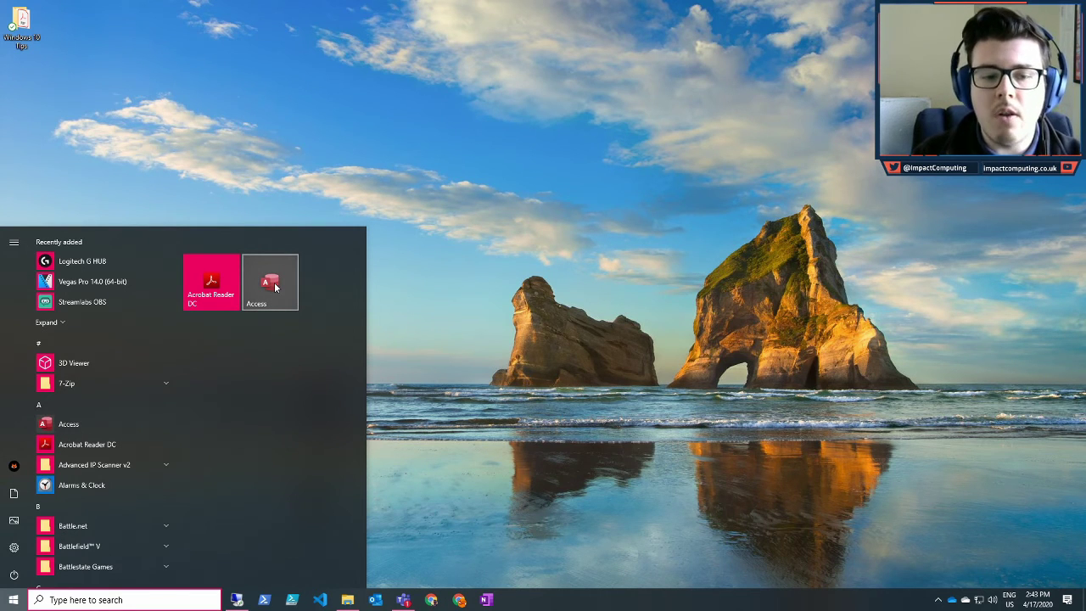
{"action": "right_click", "coordinate": [274, 287]}
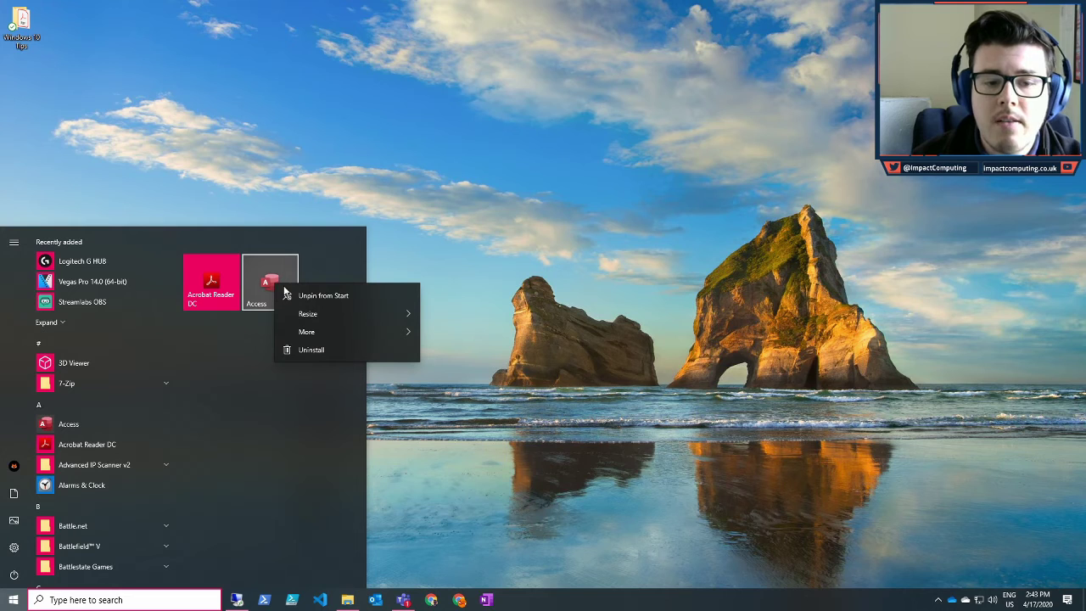
{"action": "left_click", "coordinate": [314, 295]}
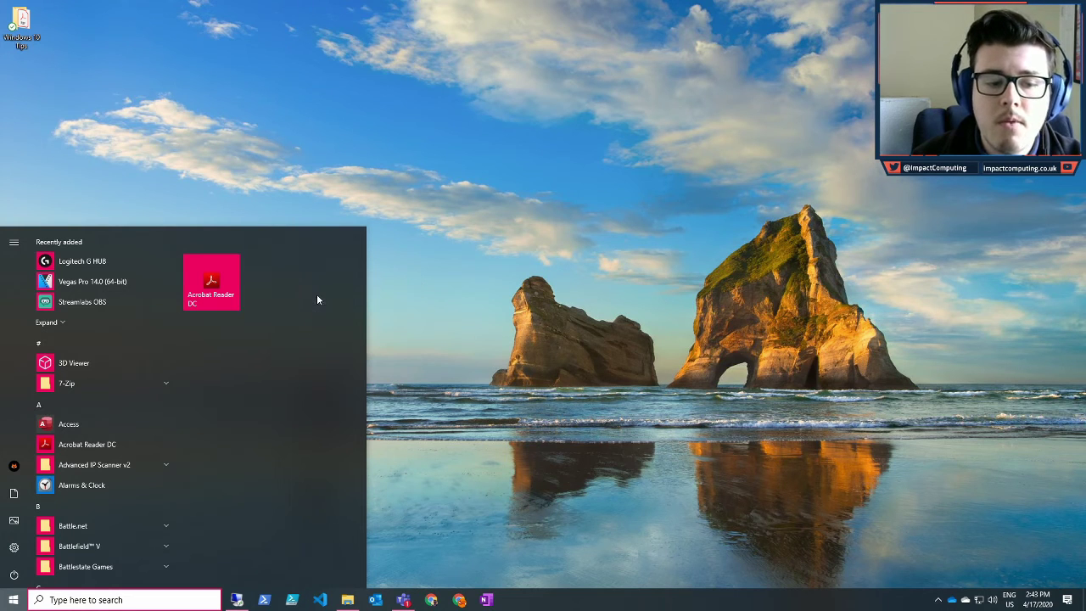
Pin the Access app from the Start menu's app list to the taskbar
{"action": "right_click", "coordinate": [78, 424]}
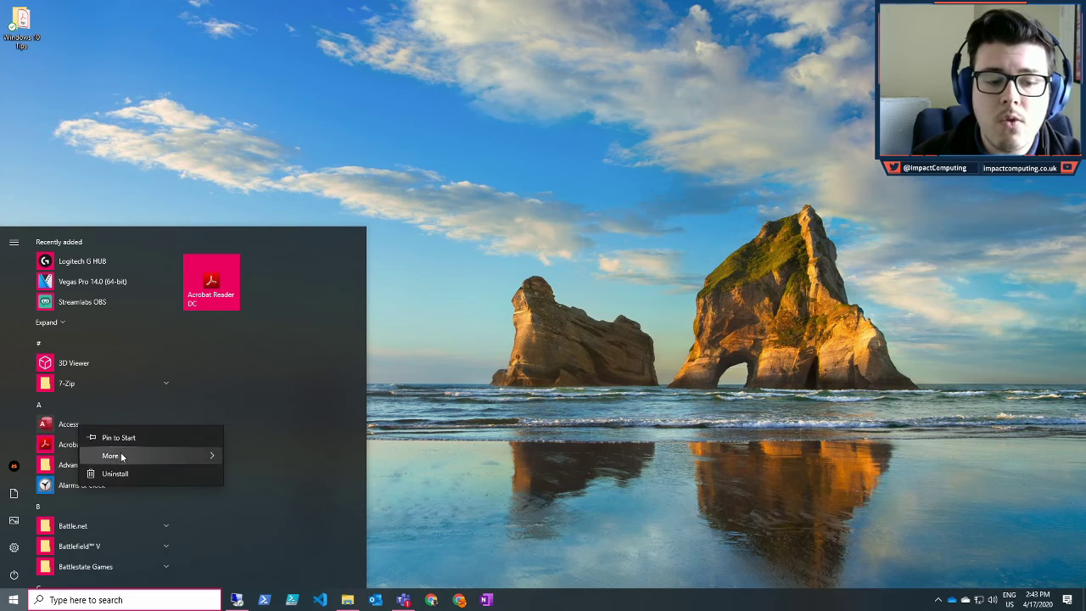
{"action": "mouse_move", "coordinate": [121, 457]}
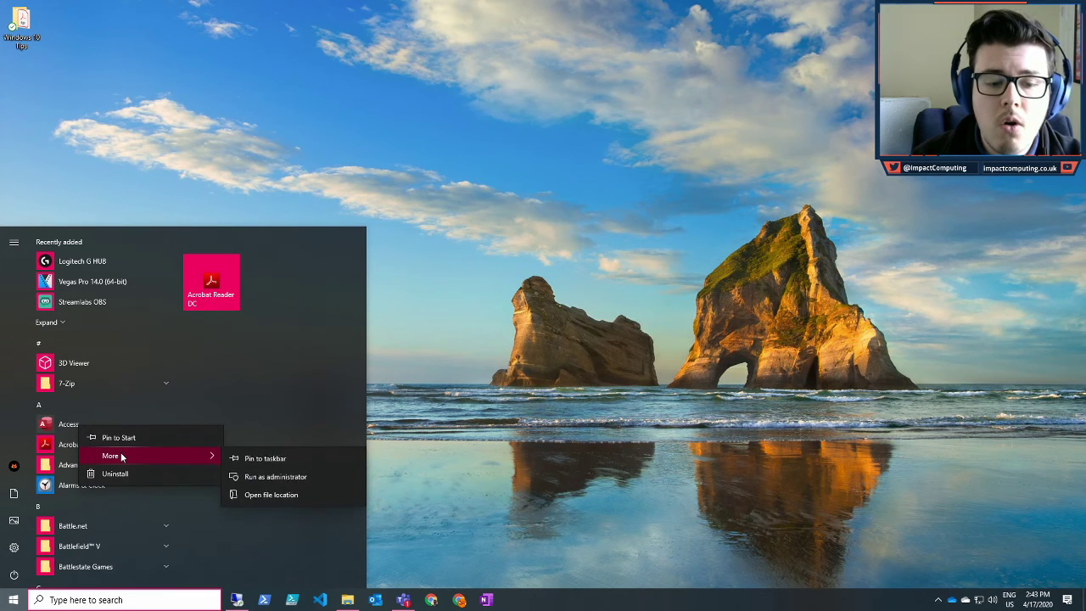
{"action": "left_click", "coordinate": [272, 459]}
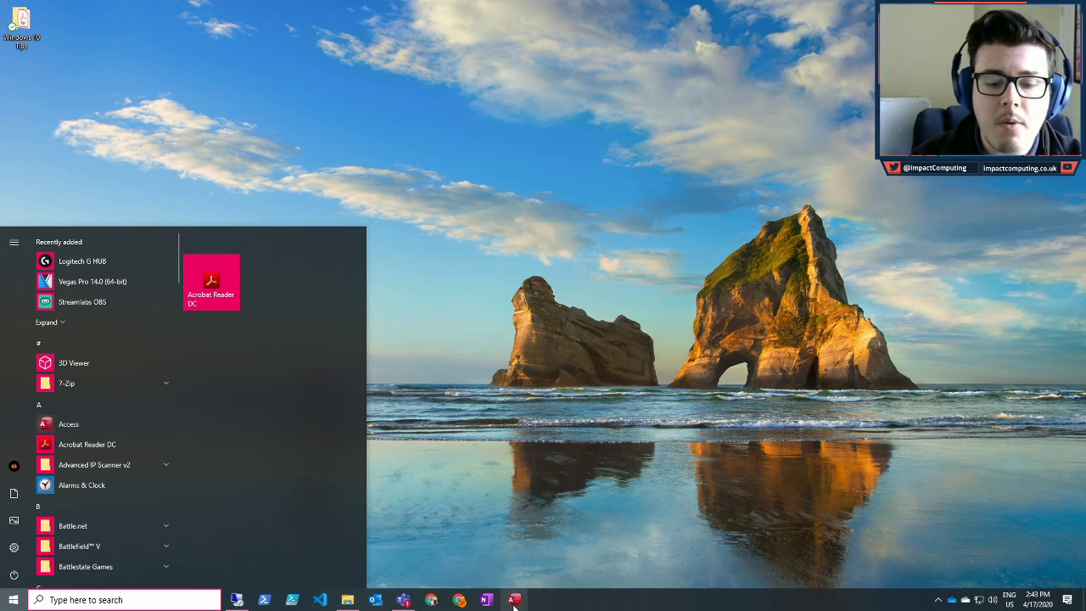